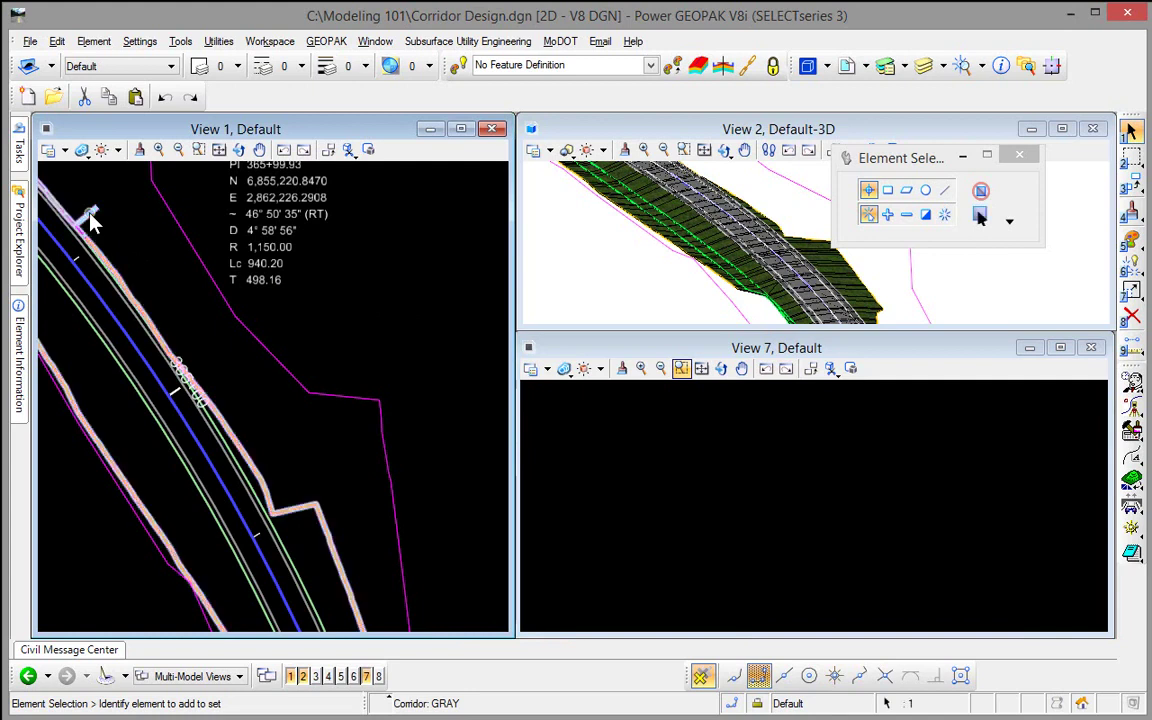
# Open a dynamic cross section view of the GRAY corridor in View 7.
pyautogui.click(90, 220)
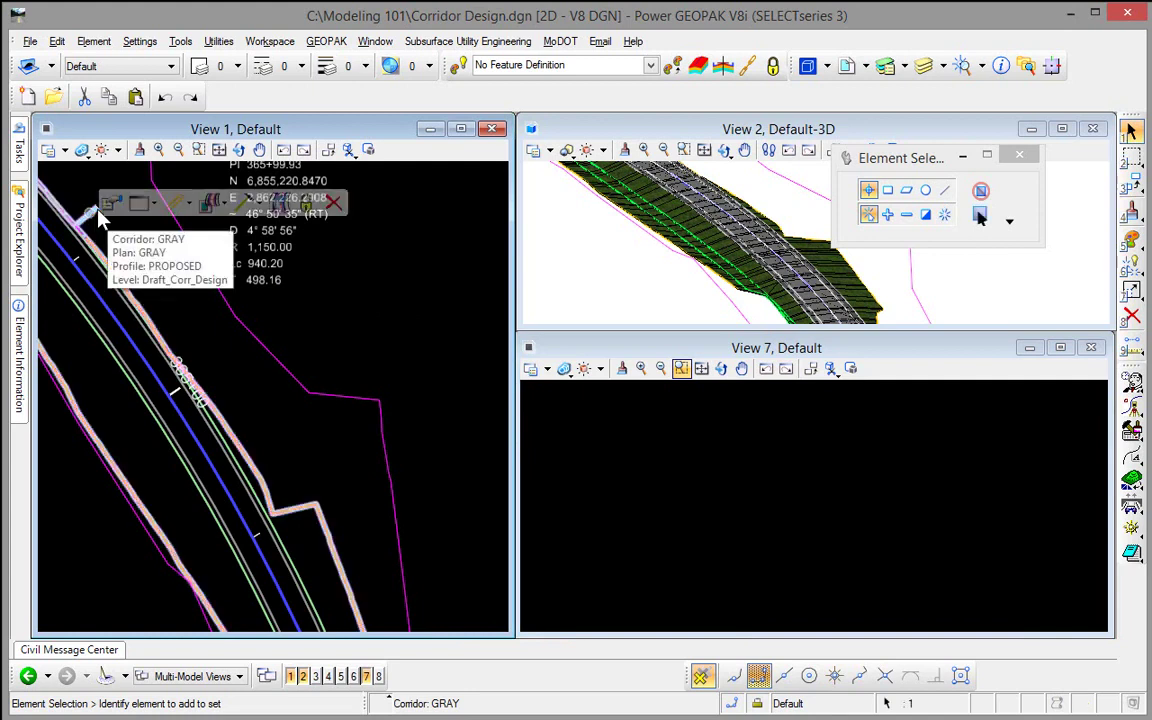
pyautogui.click(168, 232)
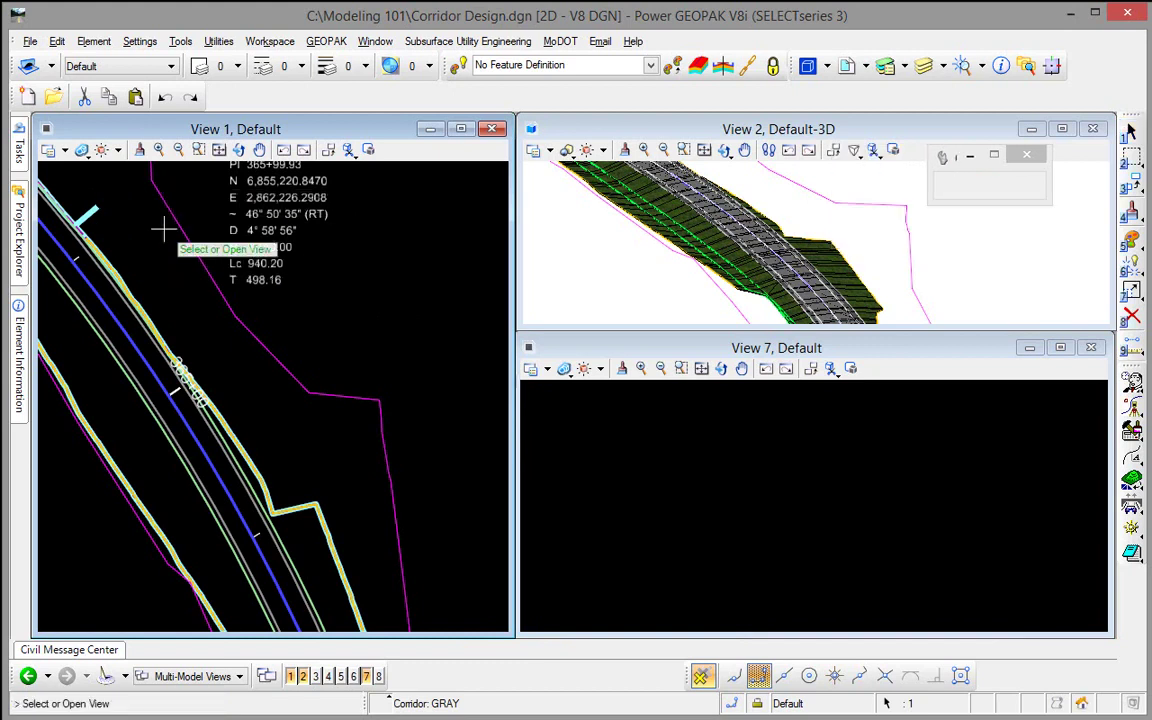
pyautogui.click(681, 469)
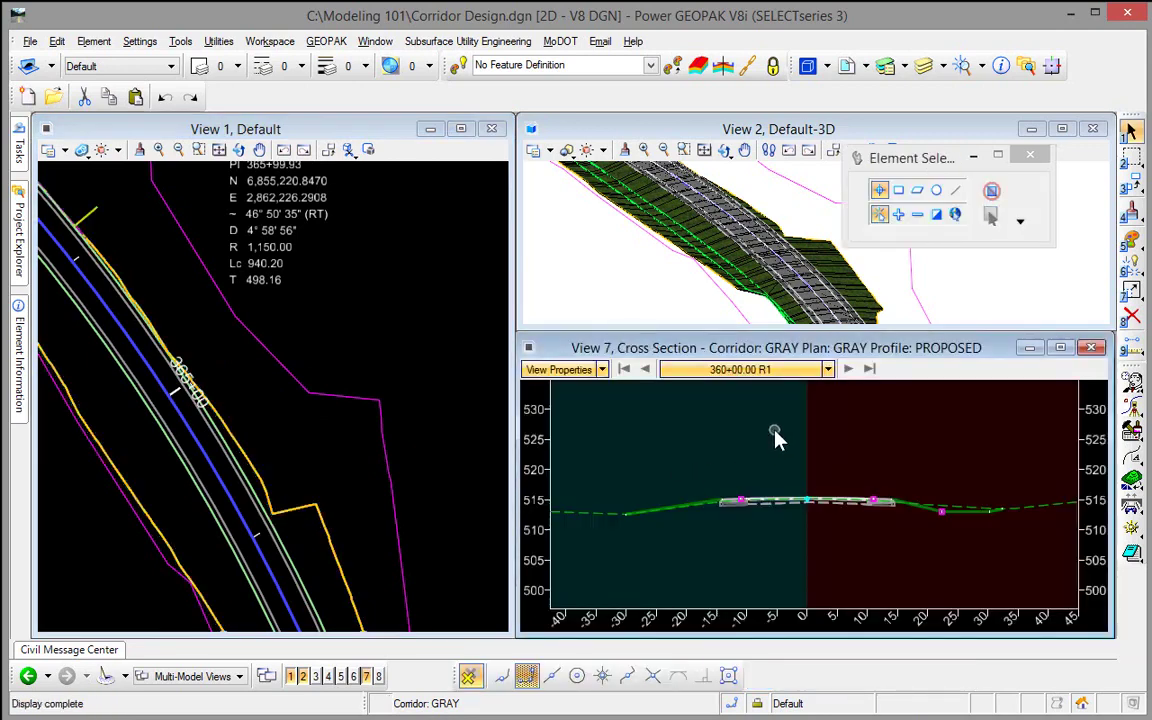
# Examine the pavement, shoulder and ditch components of the cross section at station 360+00.00 up close and at full width.
pyautogui.moveTo(851, 503)
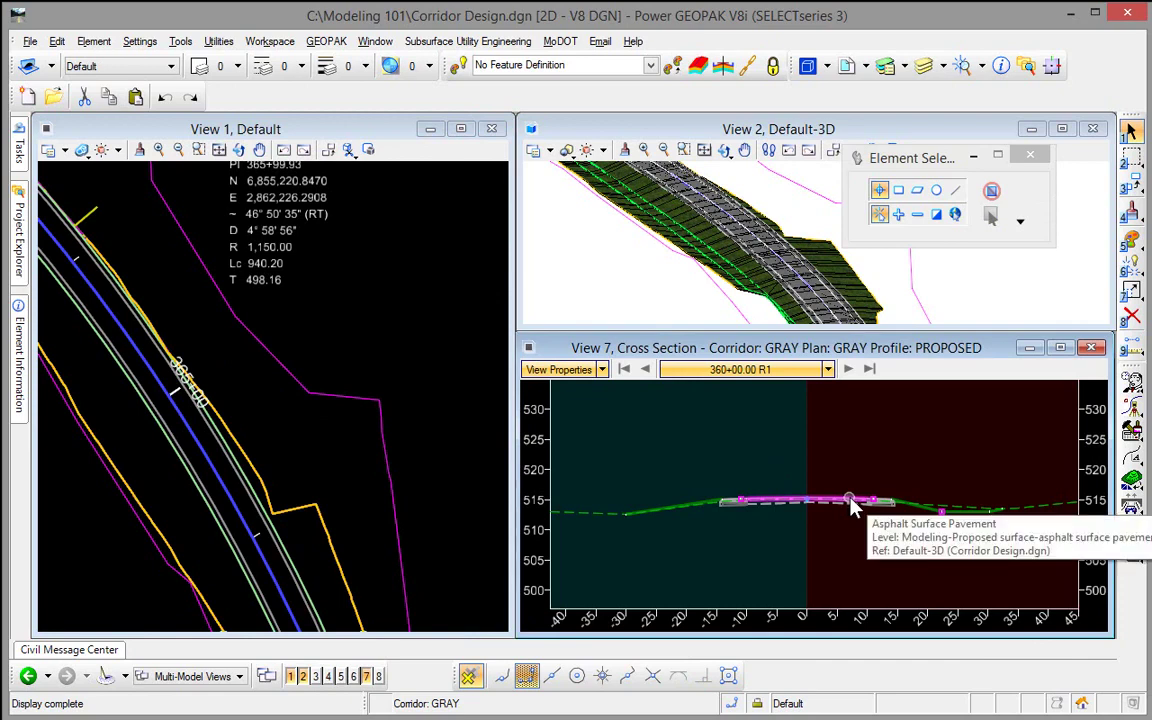
pyautogui.scroll(6, 880, 508)
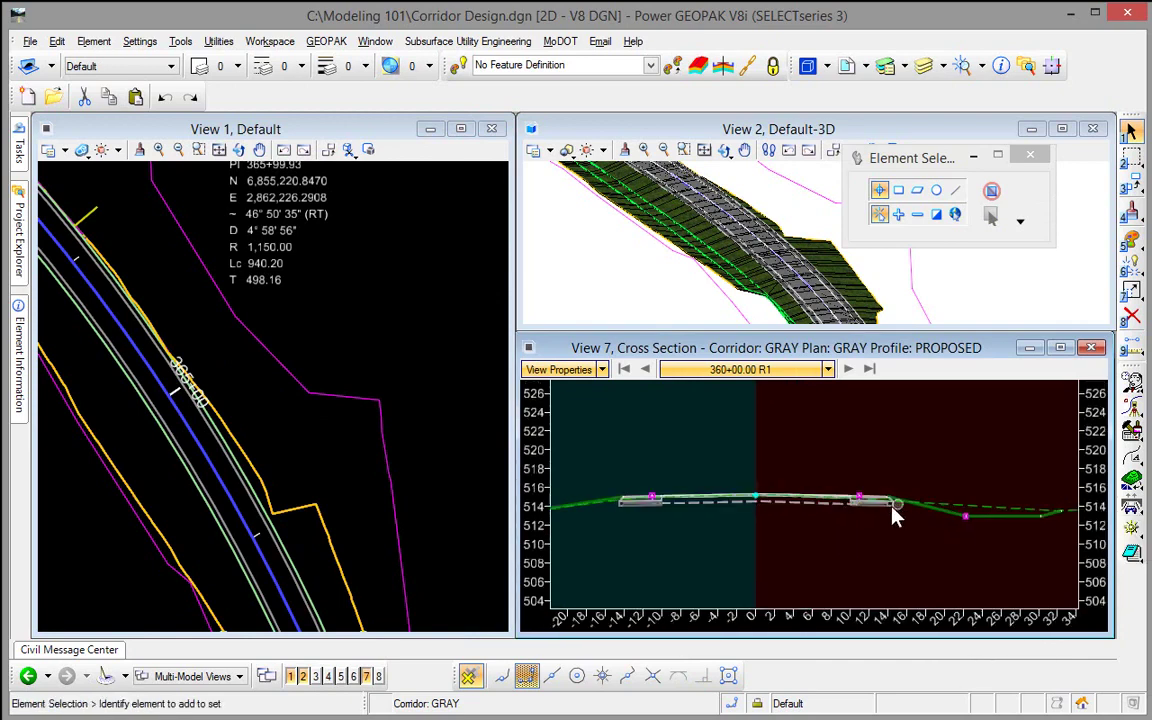
pyautogui.scroll(2, 838, 490)
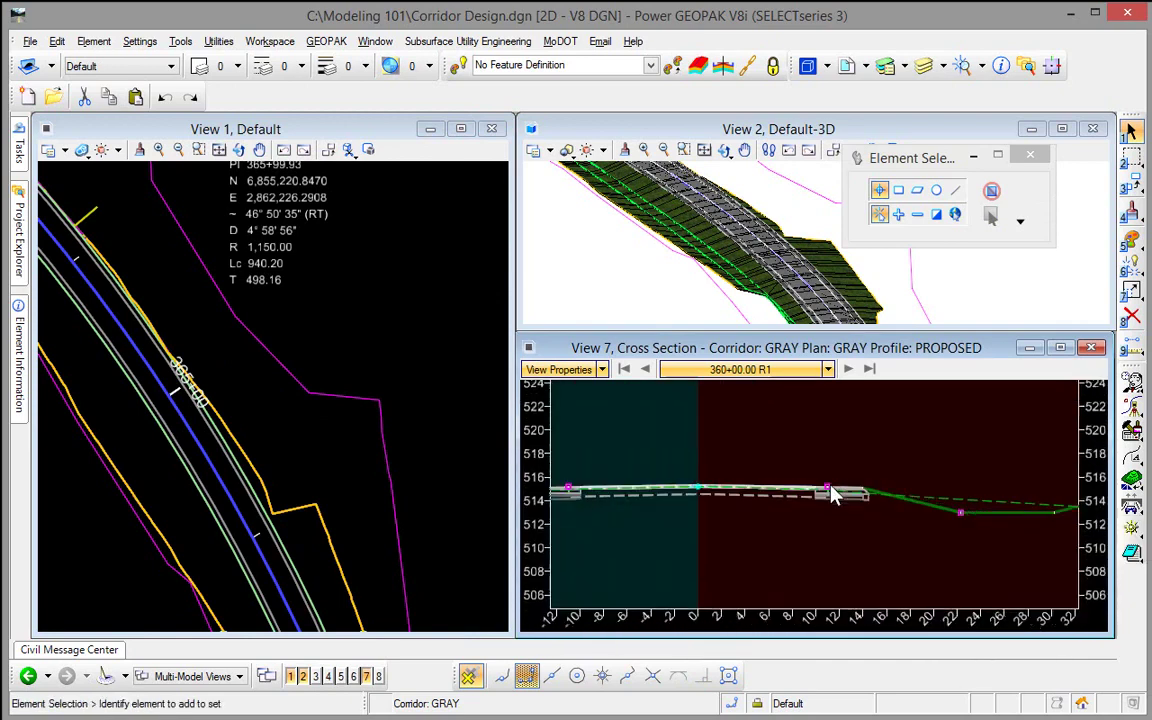
pyautogui.scroll(-4, 673, 477)
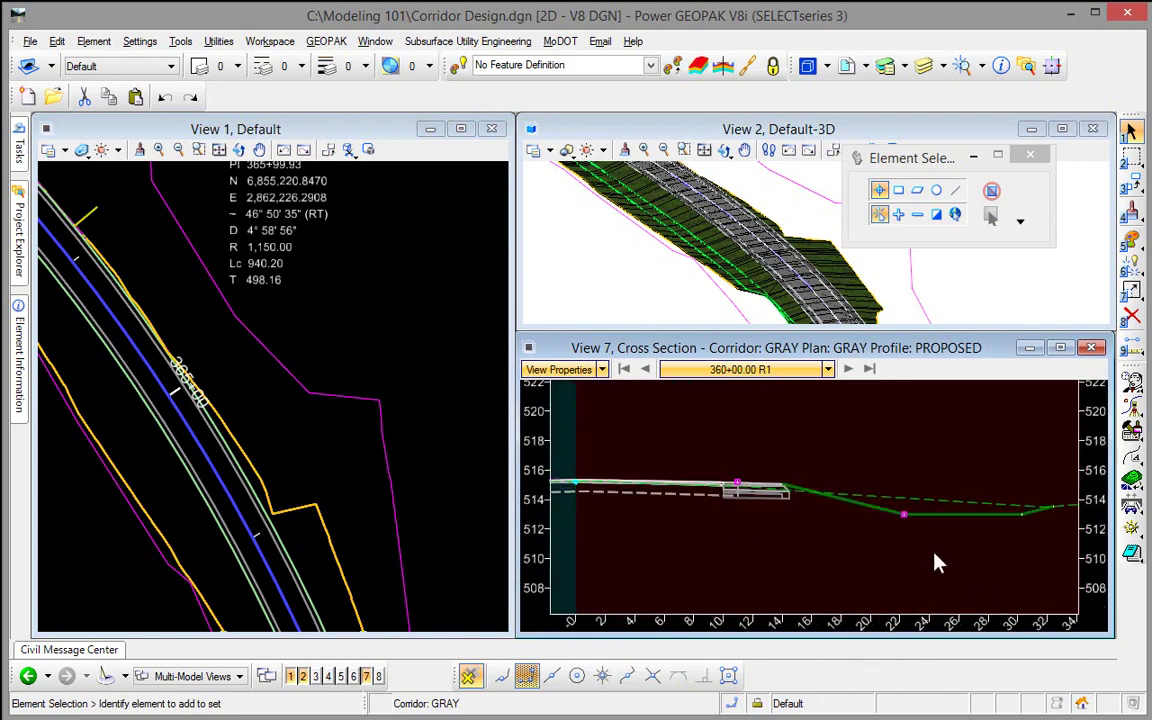
pyautogui.scroll(3, 929, 550)
pyautogui.scroll(-3, 925, 548)
pyautogui.scroll(-1, 922, 546)
pyautogui.scroll(-4, 632, 502)
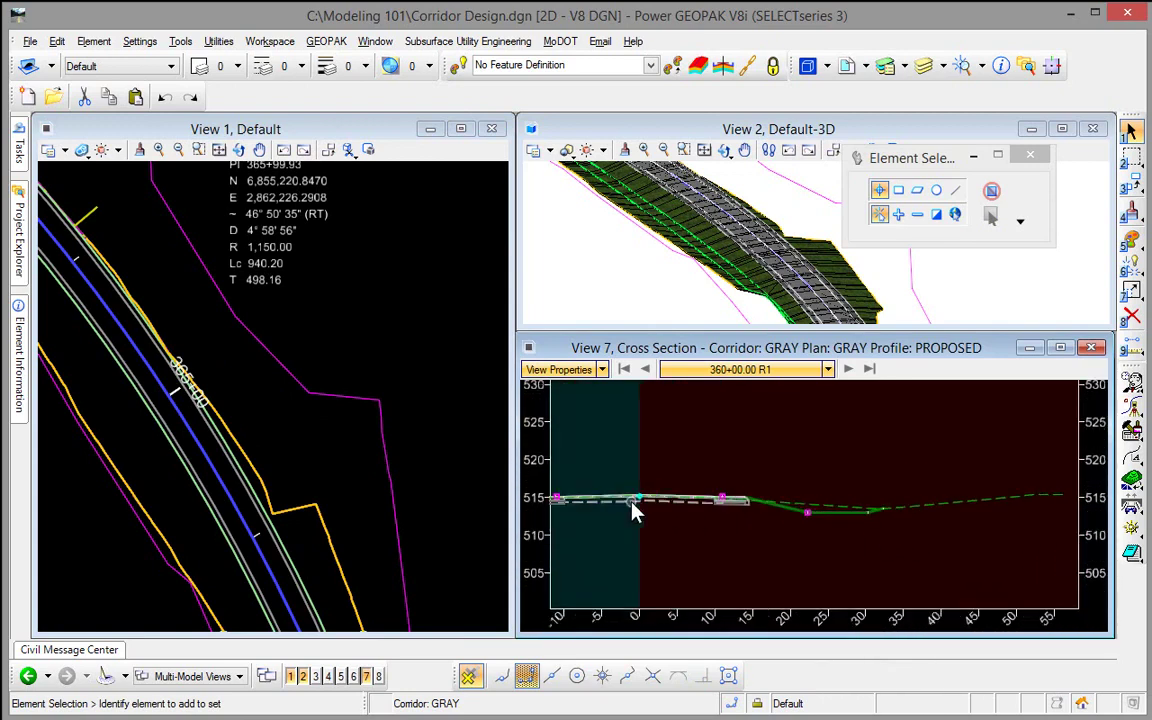
pyautogui.moveTo(633, 502); pyautogui.dragTo(781, 537, button='middle')
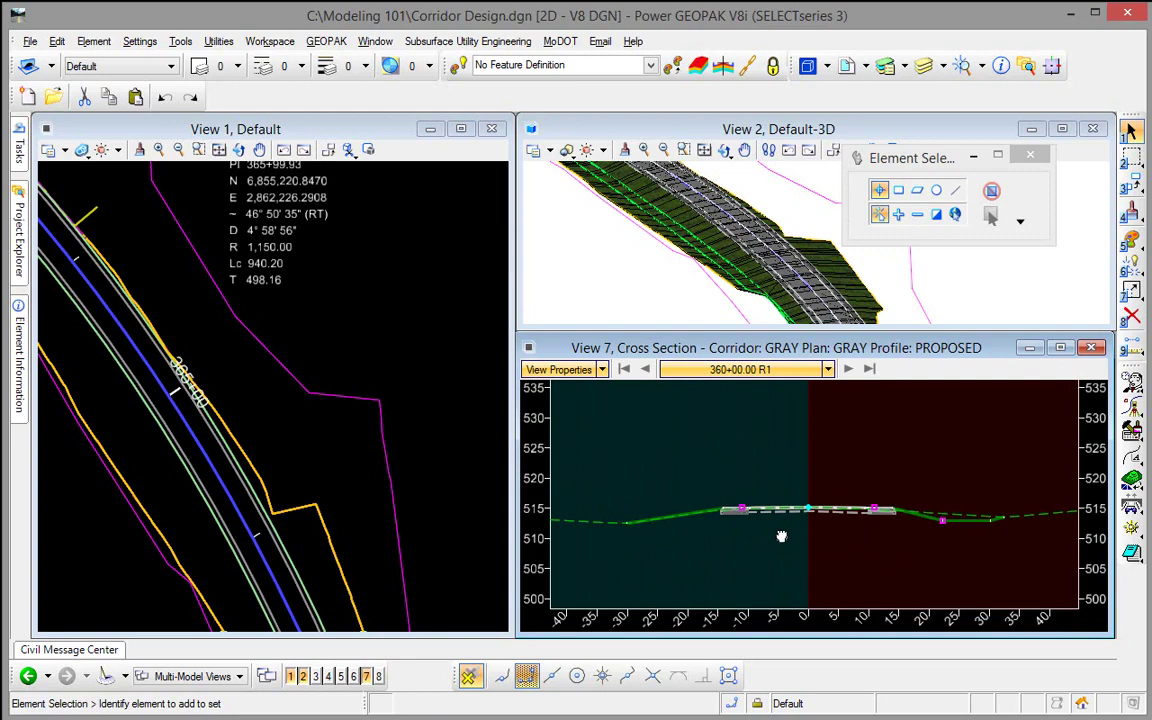
# Stretch the cross section vertically to an exaggeration of about 11.64 and adjust its horizontal scale to show about 50 feet each side.
pyautogui.scroll(5, 773, 541)
pyautogui.scroll(-4, 773, 541)
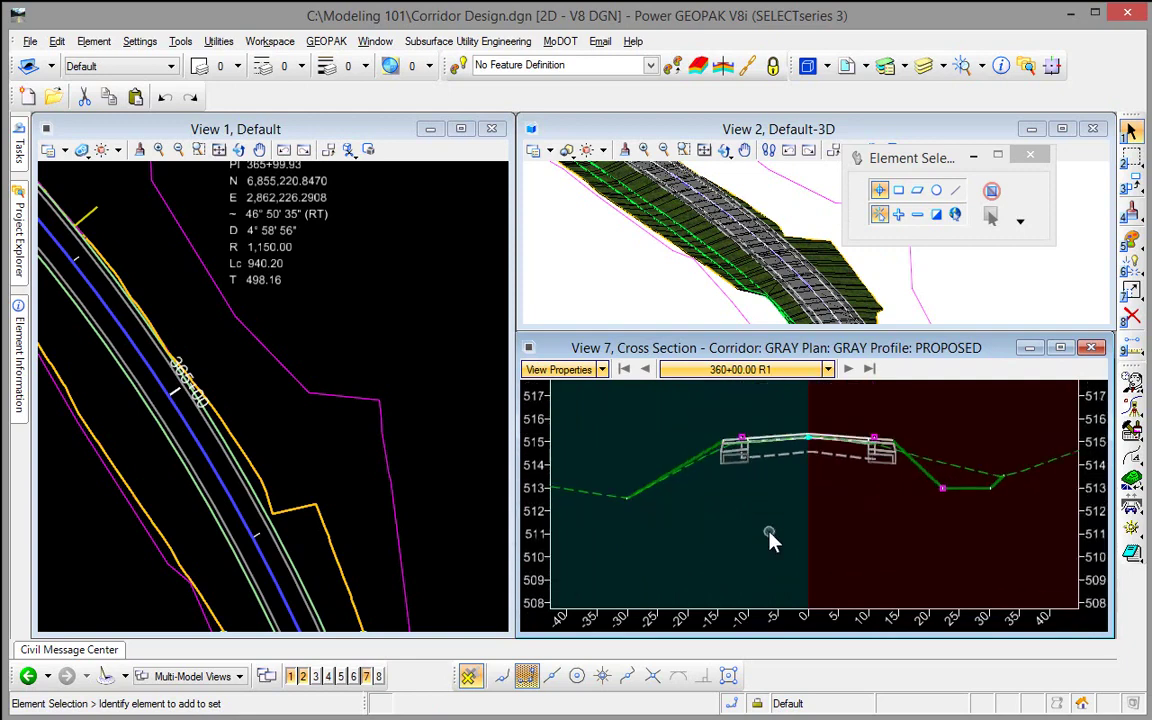
pyautogui.keyDown('shift'); pyautogui.scroll(7, 769, 531); pyautogui.keyUp('shift')
pyautogui.keyDown('shift'); pyautogui.scroll(-1, 769, 531); pyautogui.keyUp('shift')
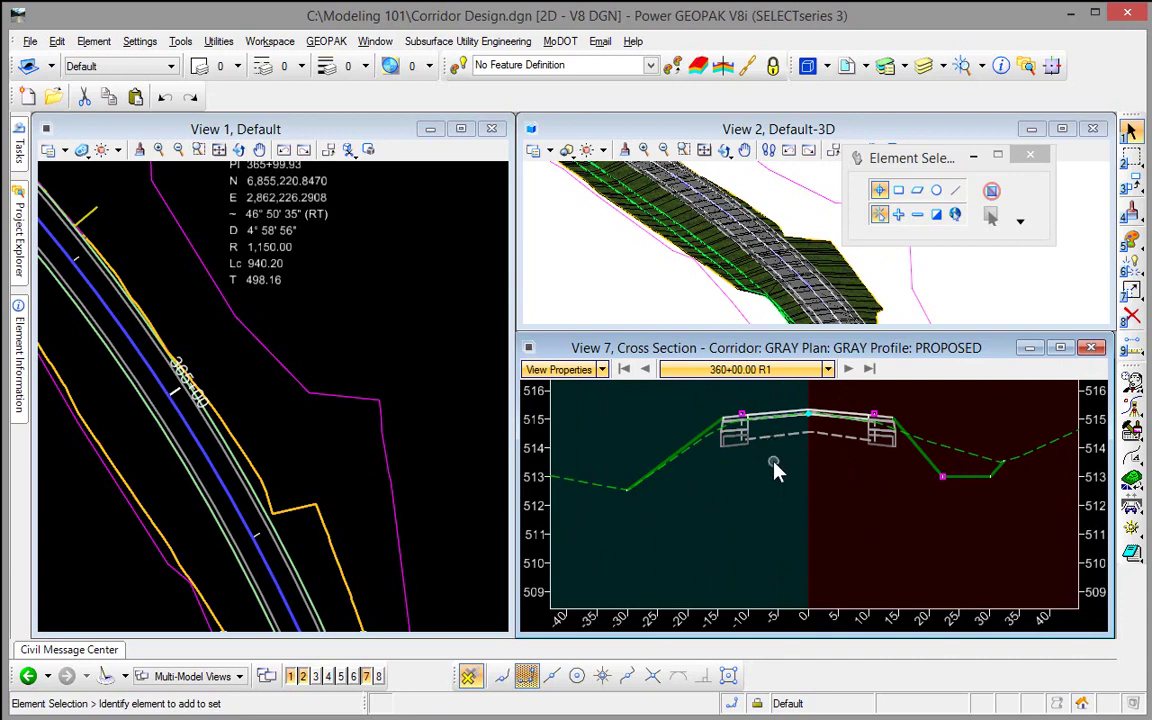
pyautogui.keyDown('ctrl'); pyautogui.scroll(-5, 783, 448); pyautogui.keyUp('ctrl')
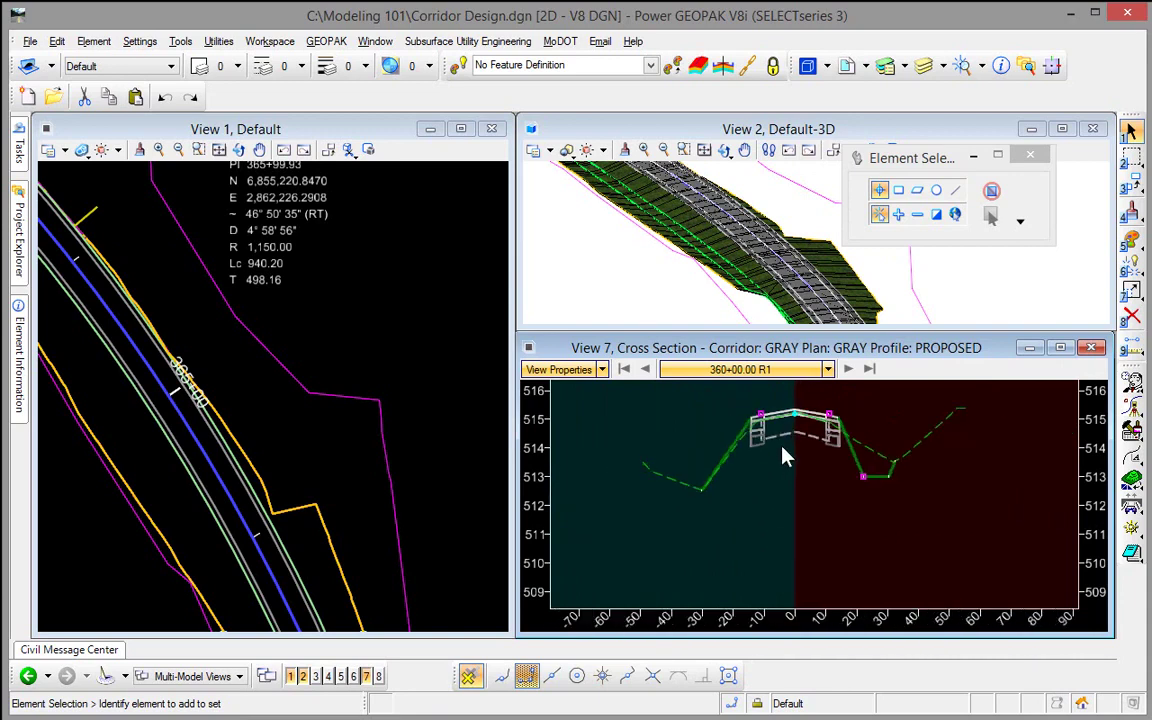
pyautogui.keyDown('ctrl'); pyautogui.scroll(7, 787, 452); pyautogui.keyUp('ctrl')
pyautogui.keyDown('ctrl'); pyautogui.scroll(-3, 790, 467); pyautogui.keyUp('ctrl')
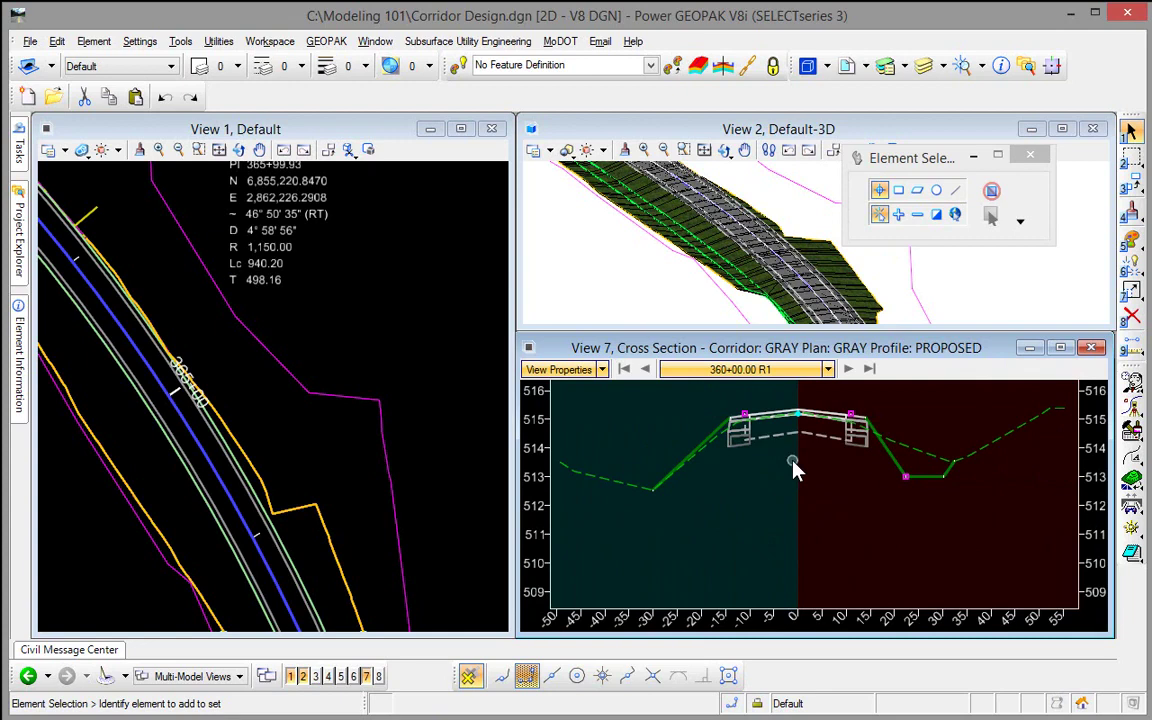
pyautogui.moveTo(793, 461); pyautogui.dragTo(806, 491, button='middle')
pyautogui.keyDown('shift'); pyautogui.scroll(2, 798, 431); pyautogui.keyUp('shift')
pyautogui.keyDown('shift'); pyautogui.scroll(1, 798, 436); pyautogui.keyUp('shift')
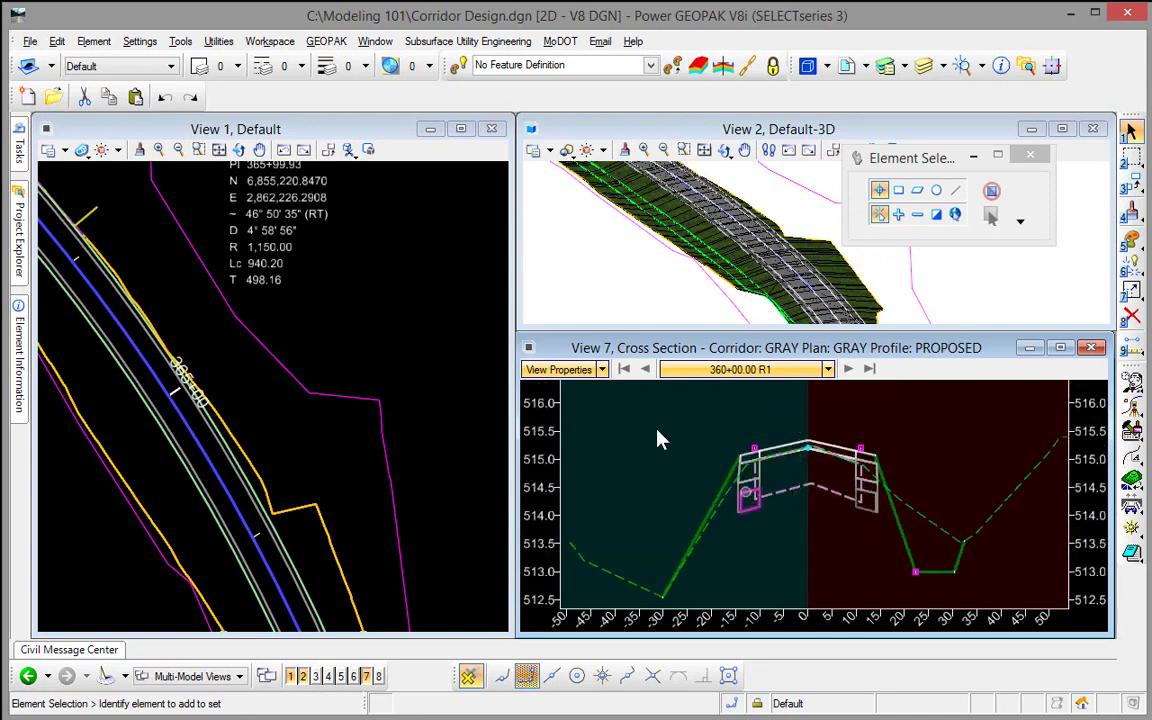
# Set the cross section view to Center on Current Offsets and advance to station 360+60.00.
pyautogui.click(565, 369)
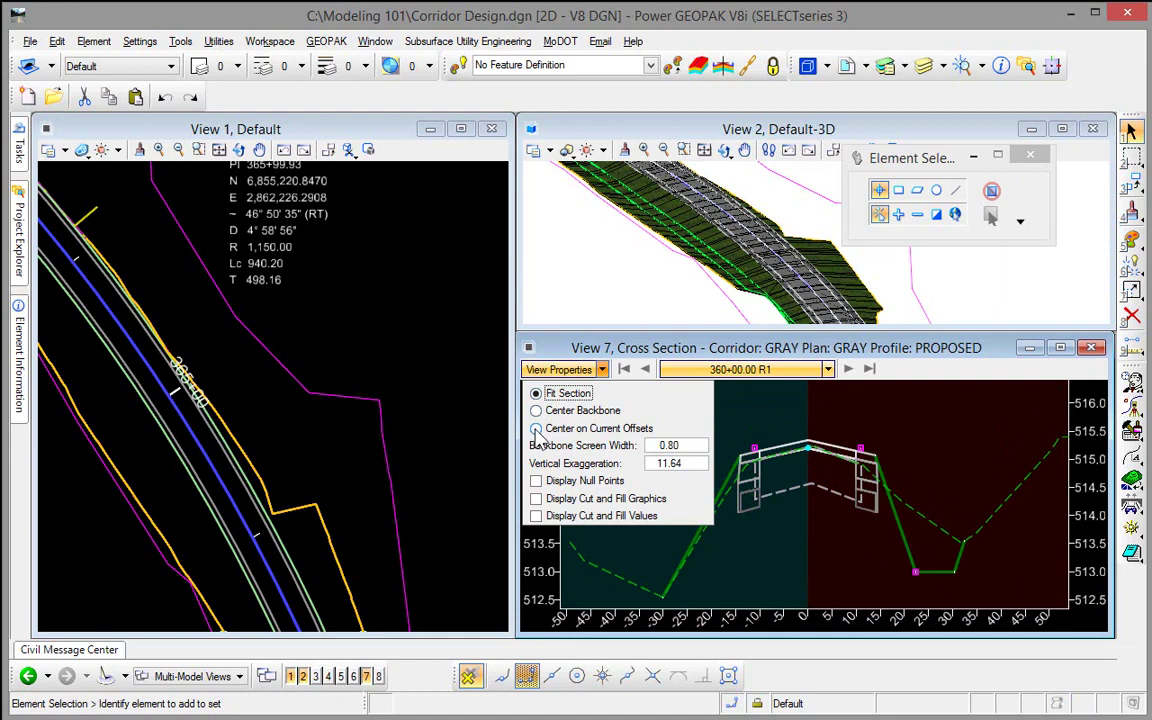
pyautogui.click(536, 429)
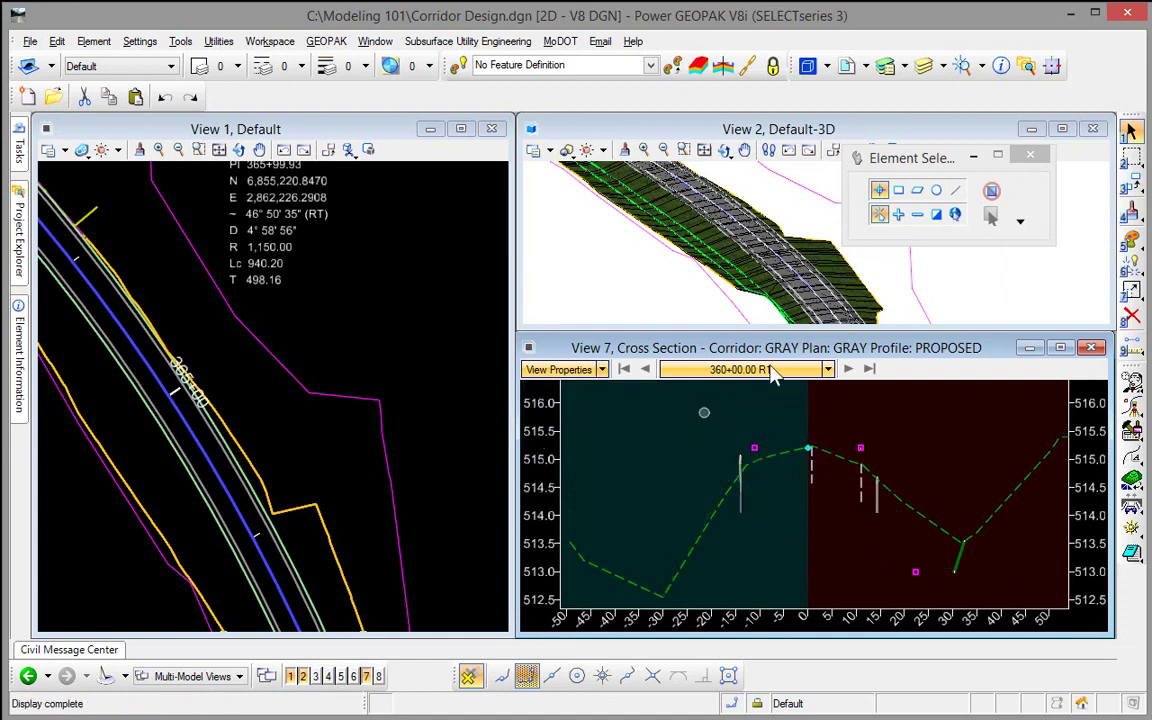
pyautogui.click(847, 369)
pyautogui.click(847, 369)
pyautogui.click(847, 369)
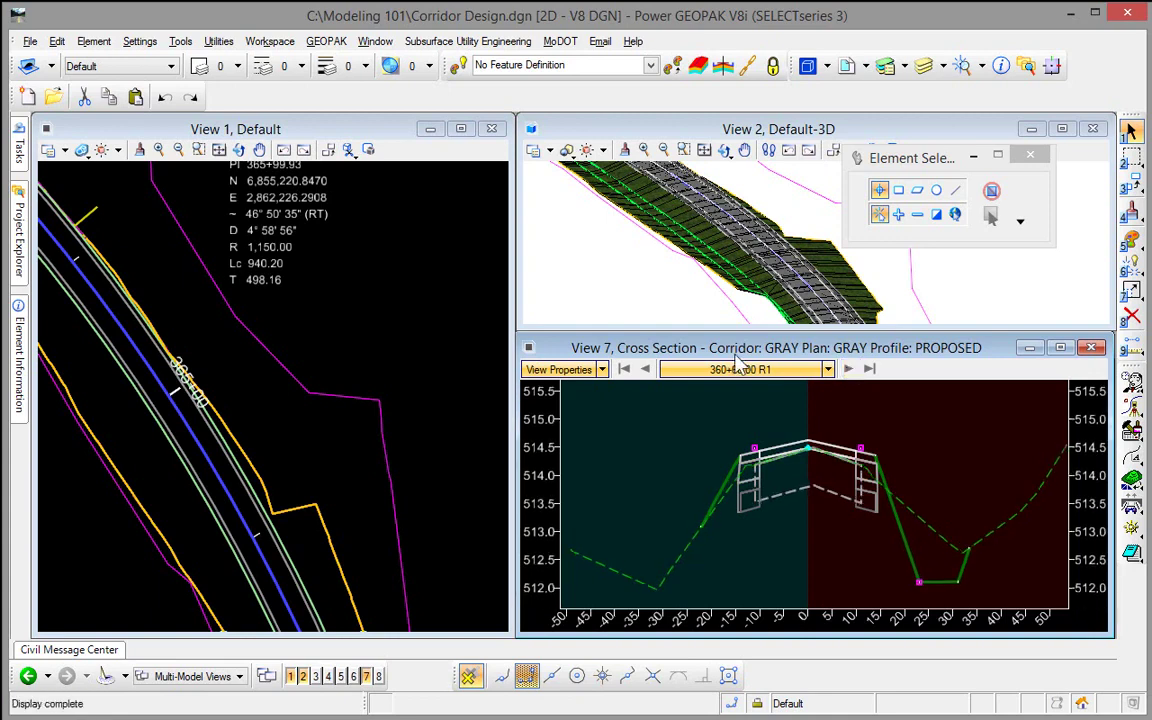
# Set the cross section view to Center Backbone and advance station by station to 361+44.50.
pyautogui.click(601, 369)
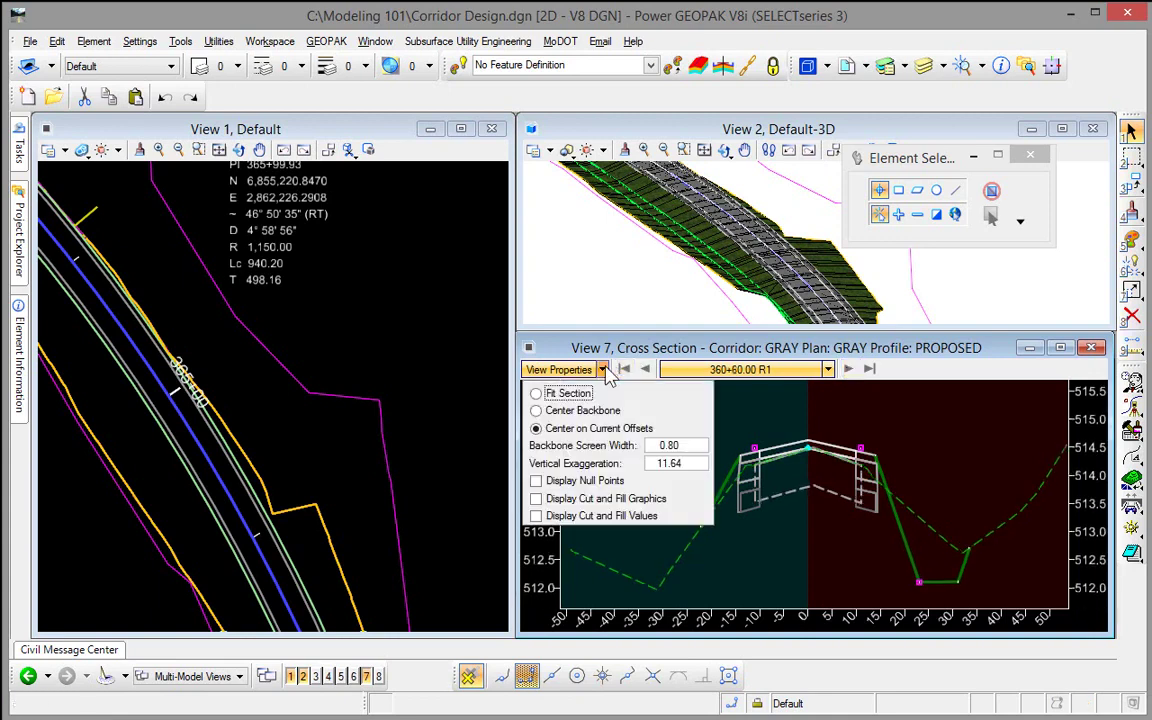
pyautogui.click(537, 411)
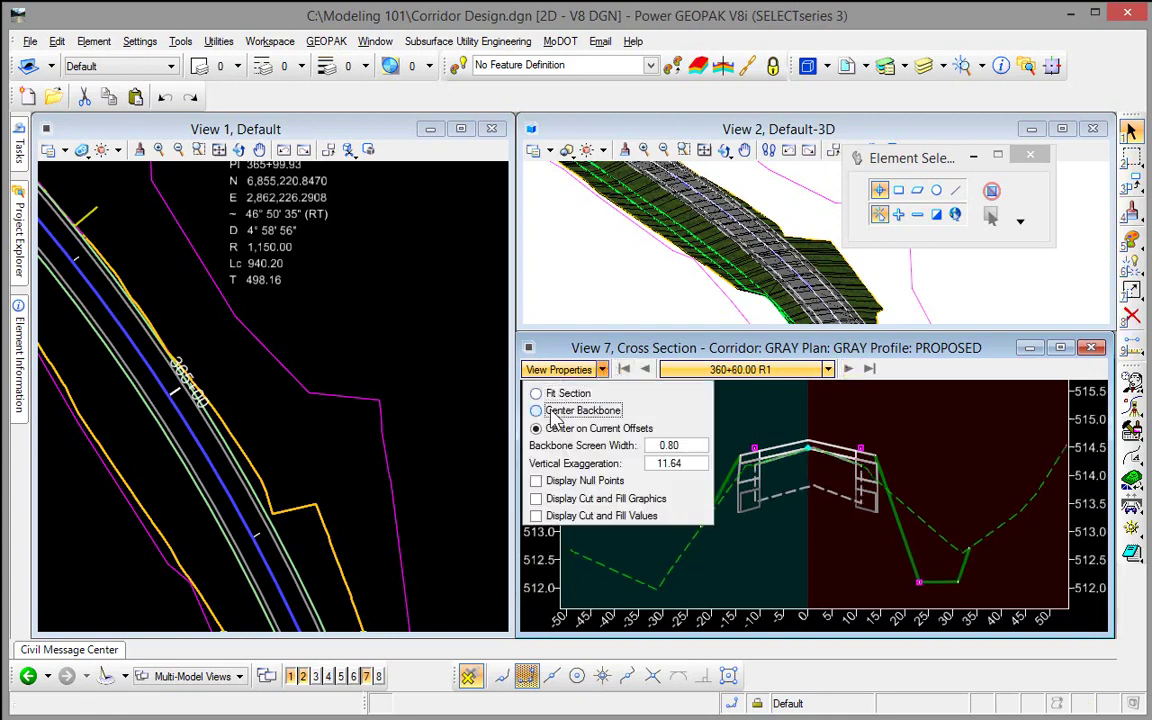
pyautogui.click(847, 369)
pyautogui.click(847, 369)
pyautogui.click(847, 369)
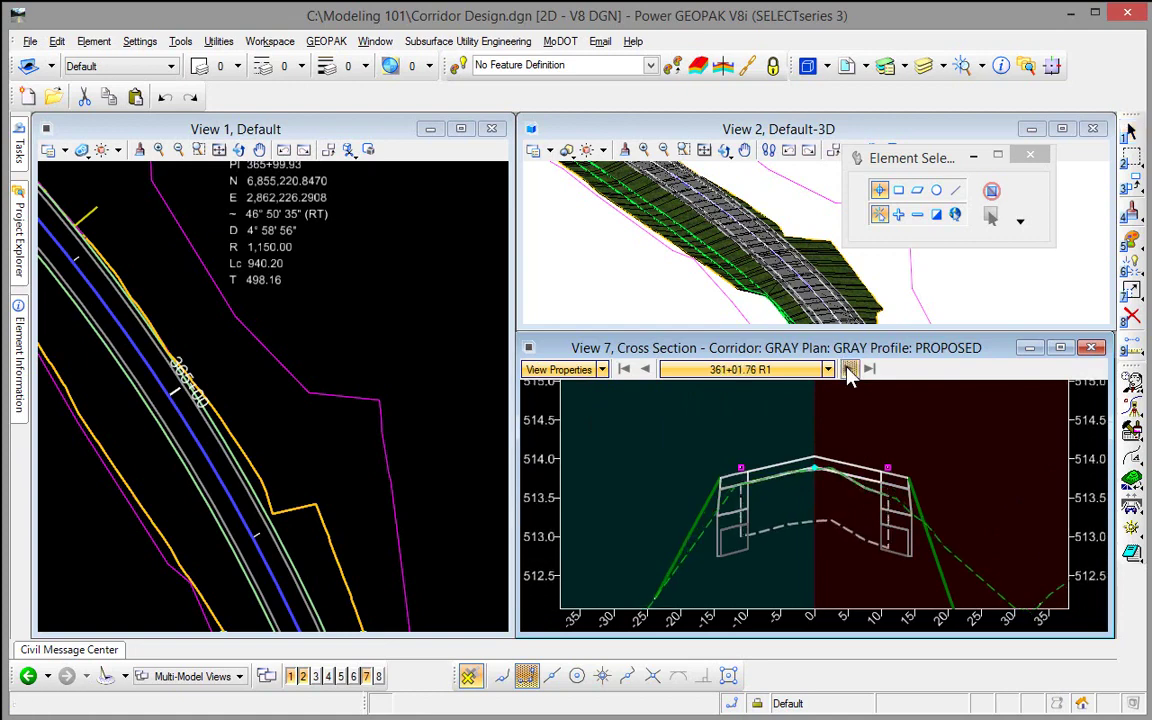
pyautogui.click(847, 369)
pyautogui.click(847, 369)
pyautogui.click(847, 369)
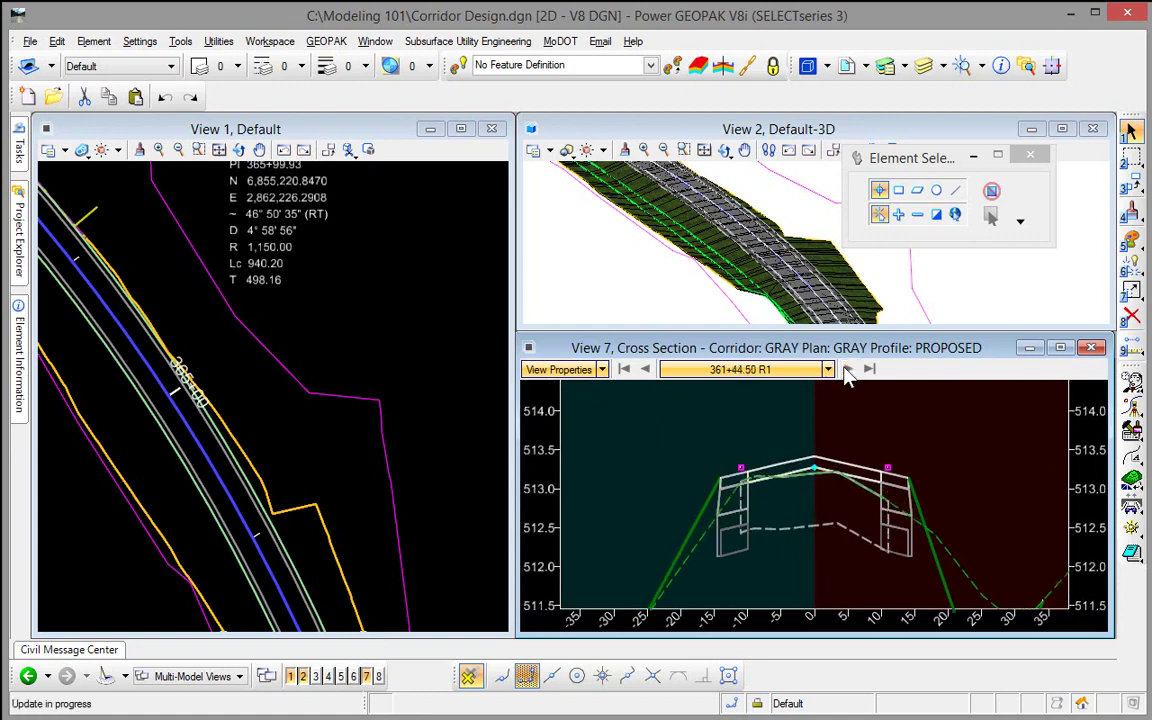
# Set the cross section view back to Fit Section and advance to station 361+80.00.
pyautogui.click(602, 370)
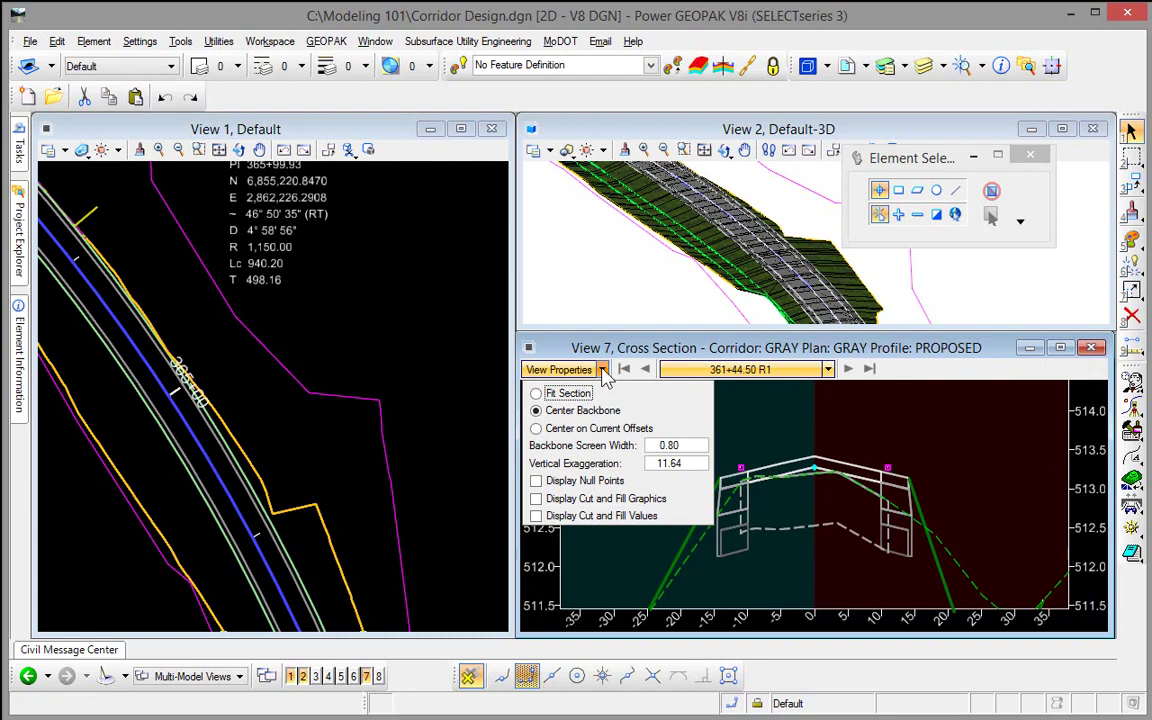
pyautogui.click(537, 393)
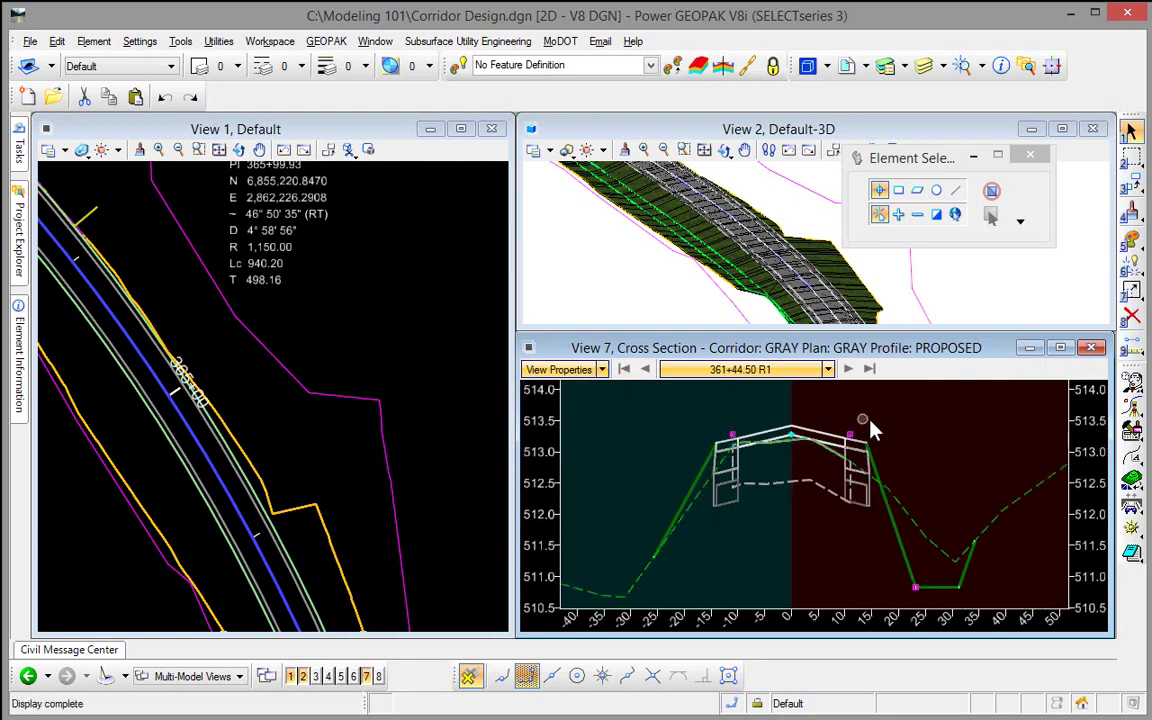
pyautogui.click(849, 369)
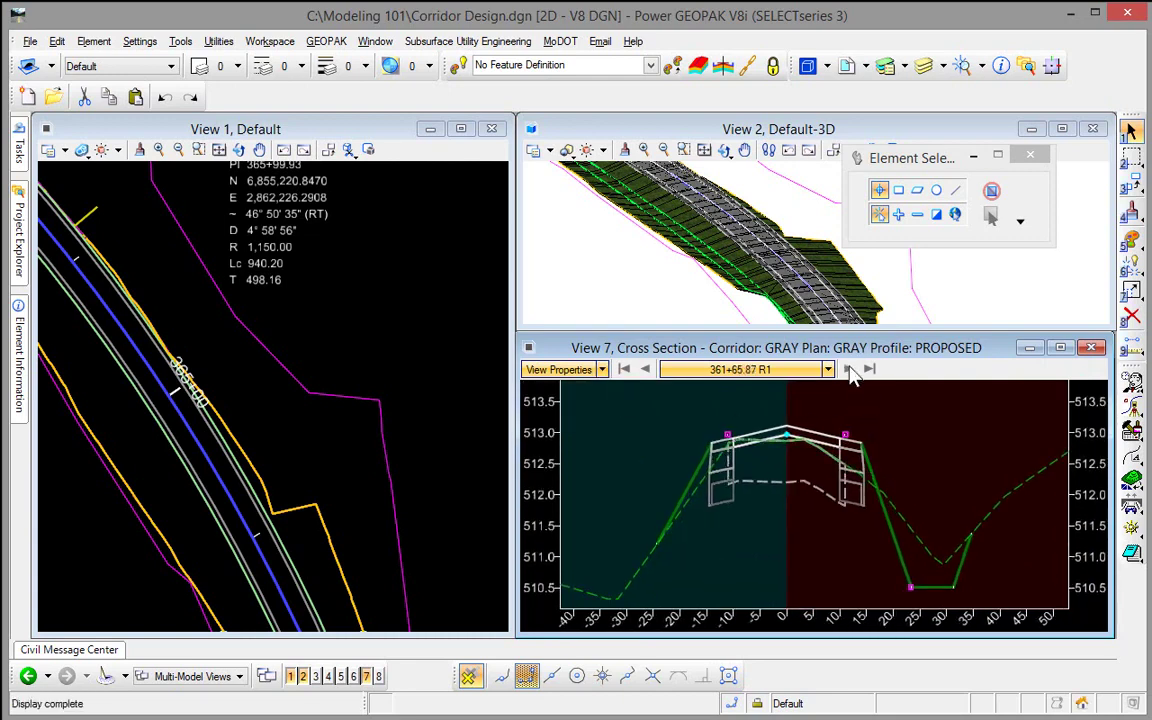
pyautogui.click(848, 369)
# Turn on the display of cut and fill graphics and cut and fill values in the cross section view.
pyautogui.click(602, 370)
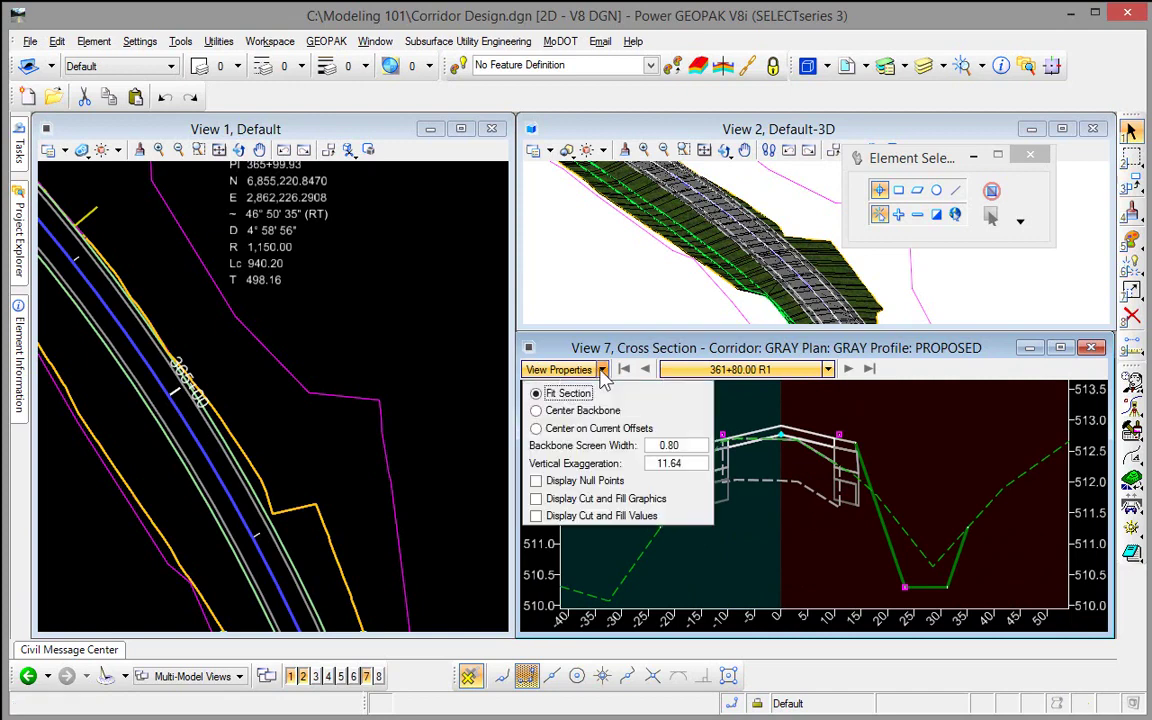
pyautogui.click(537, 500)
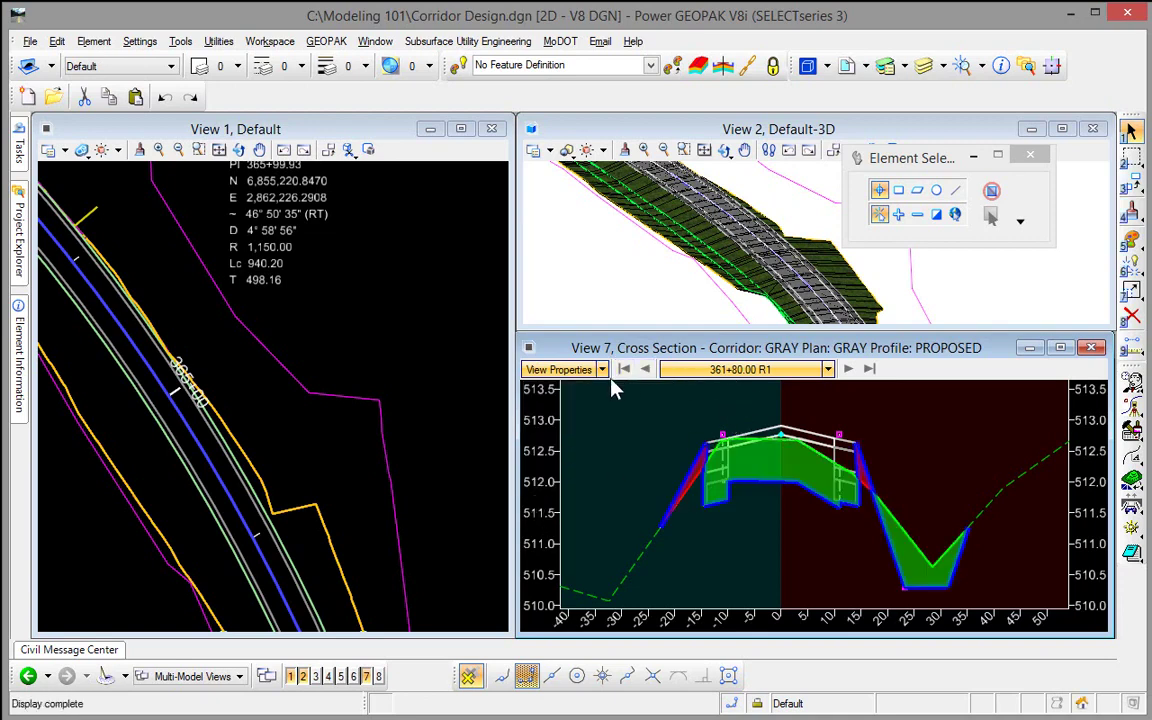
pyautogui.click(601, 369)
pyautogui.click(537, 515)
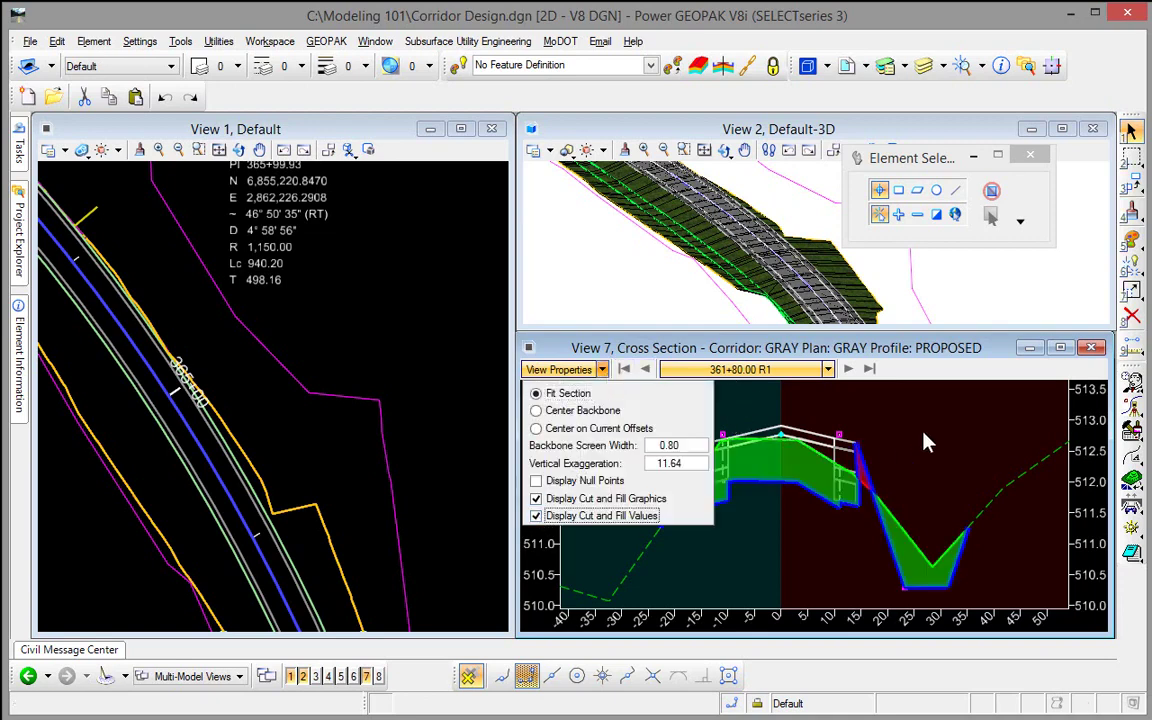
# Review the cut and fill areas and volumes station by station up to 362+40.00.
pyautogui.click(848, 369)
pyautogui.click(848, 369)
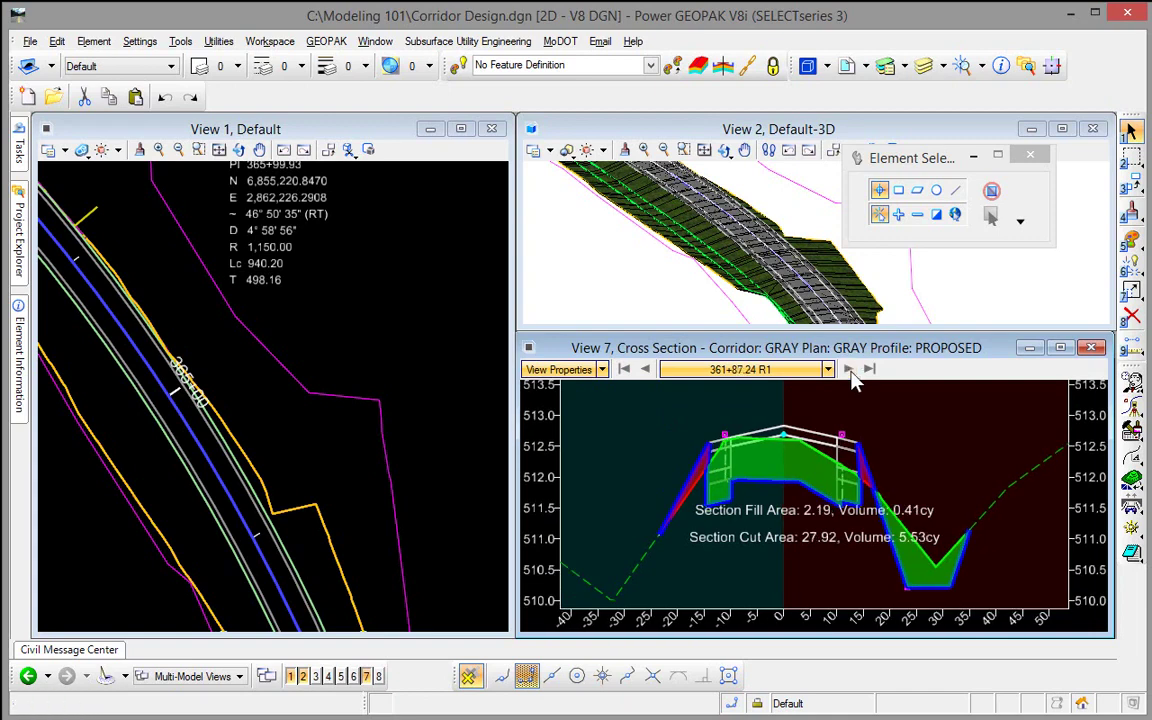
pyautogui.click(848, 369)
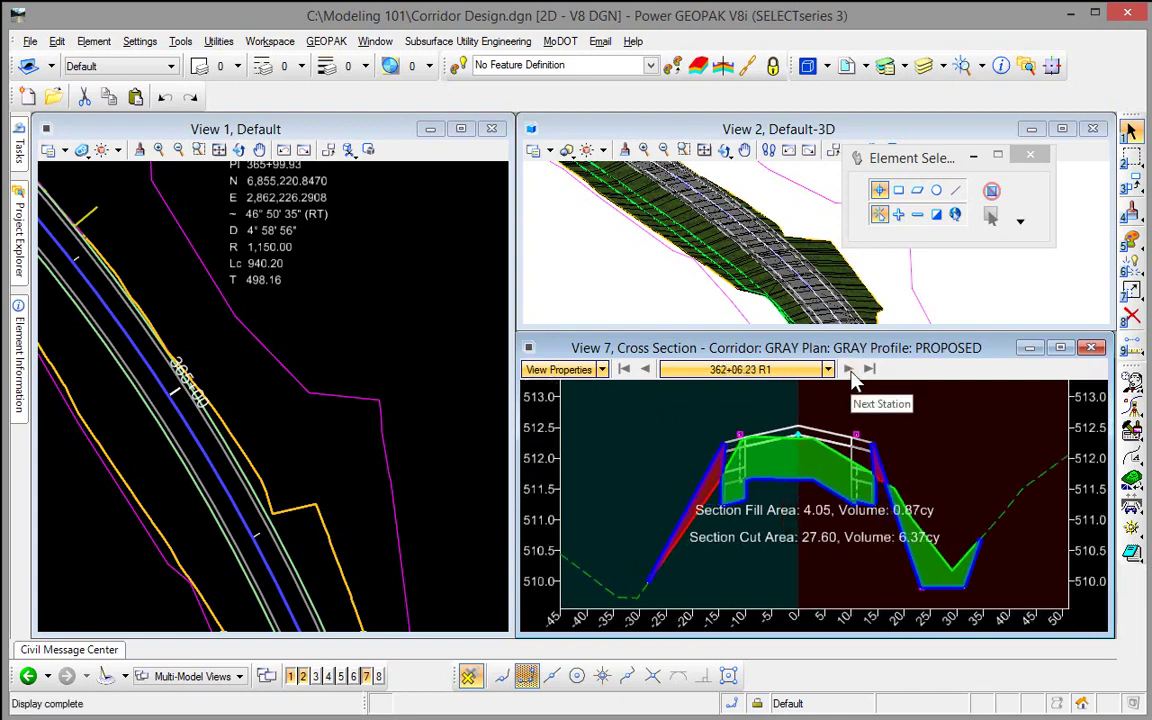
pyautogui.click(849, 370)
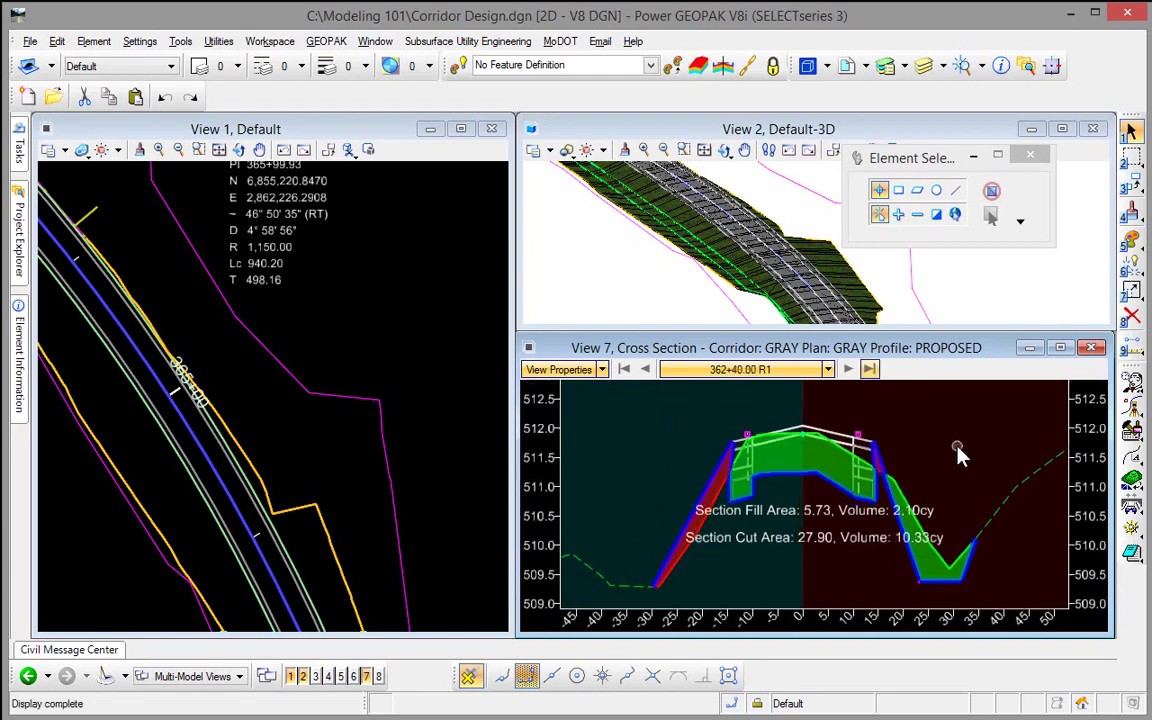
# Turn off the display of cut and fill values and cut and fill graphics in the cross section view.
pyautogui.click(601, 369)
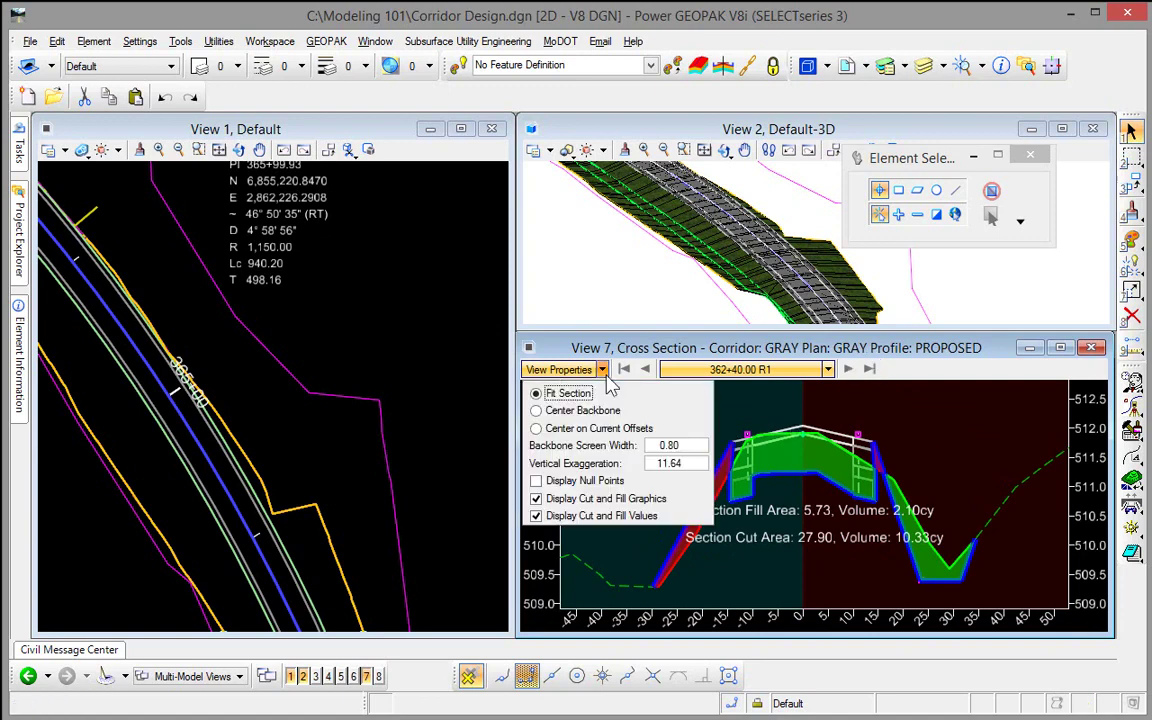
pyautogui.click(572, 515)
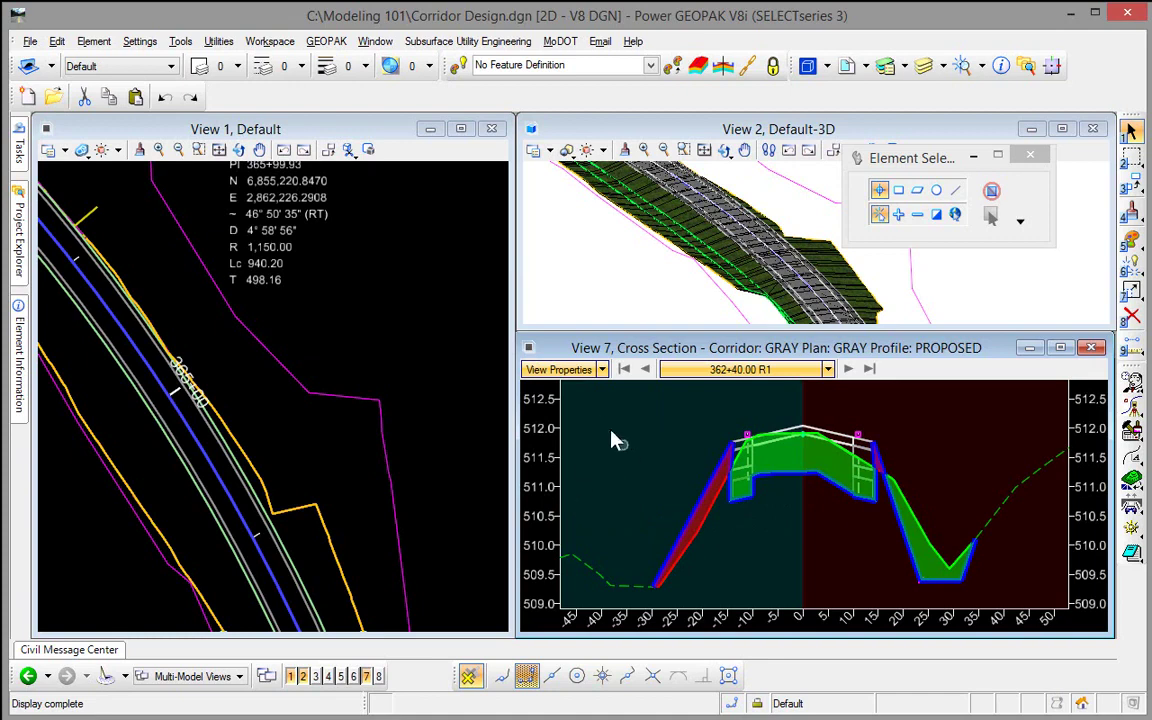
pyautogui.click(603, 369)
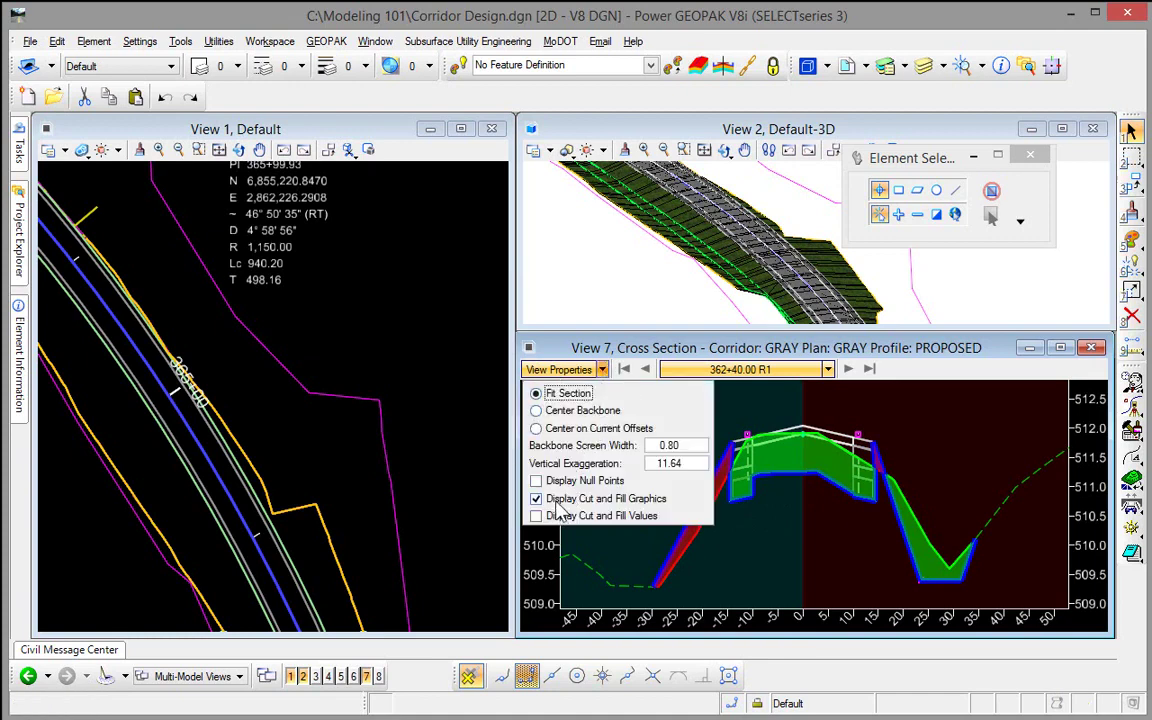
pyautogui.click(558, 499)
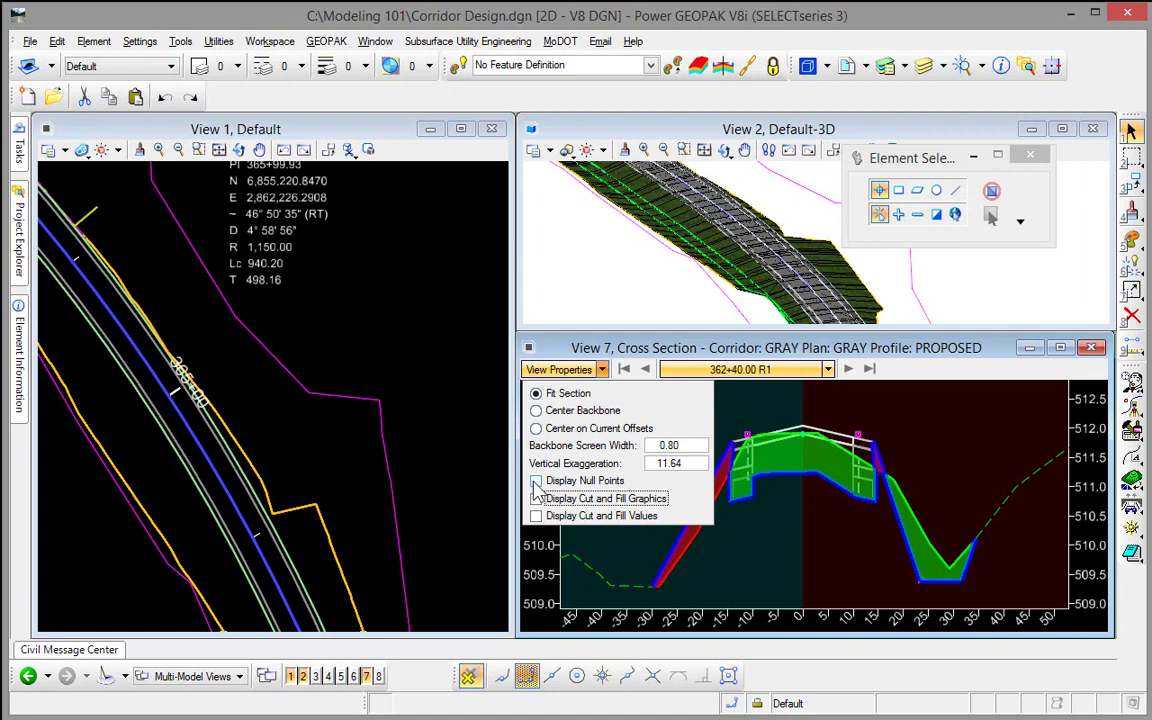
pyautogui.click(537, 497)
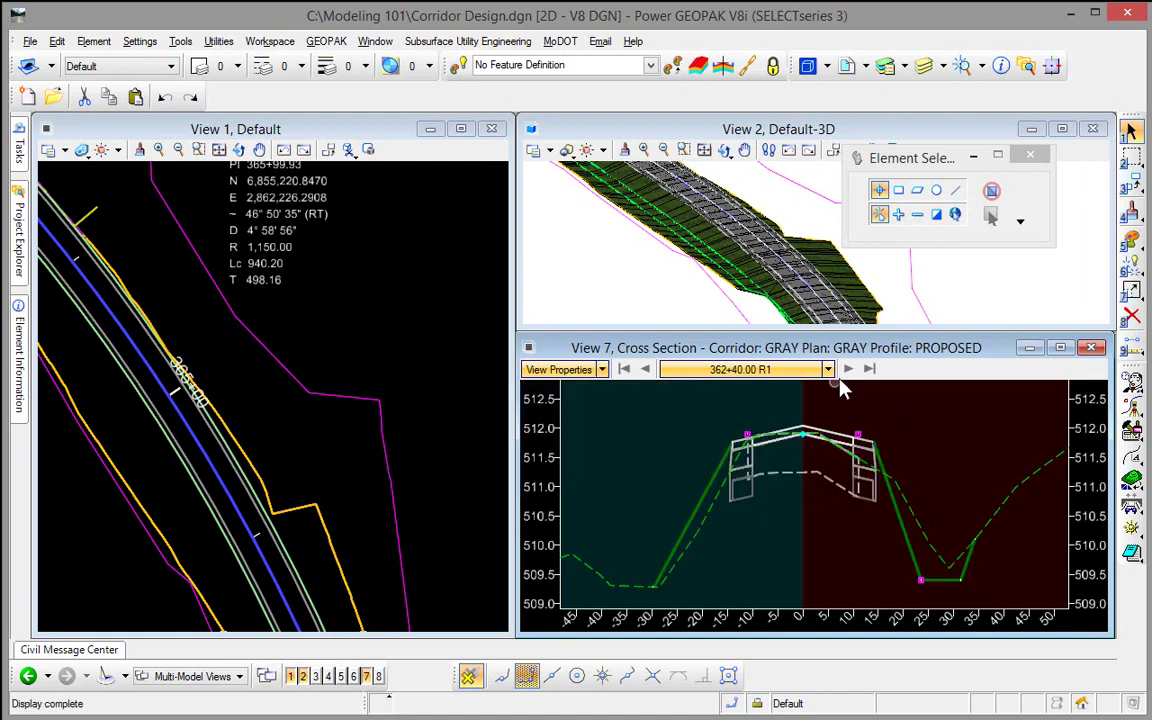
# Go directly to station 363+93 in the cross section view.
pyautogui.click(829, 370)
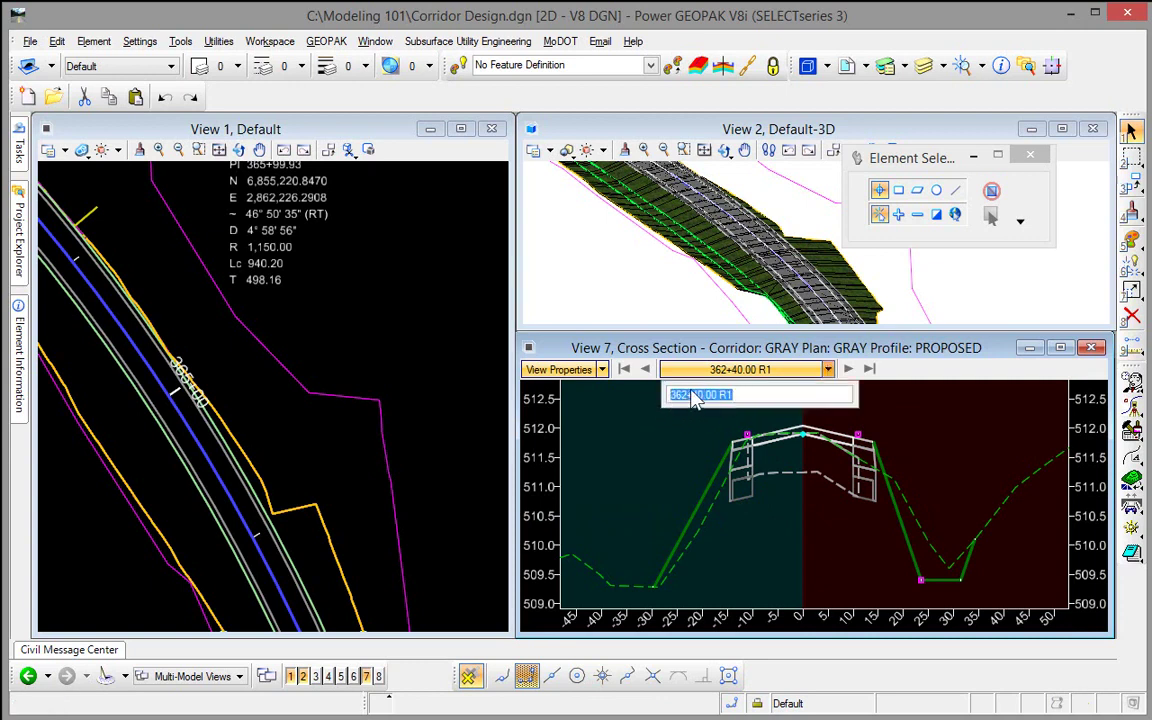
pyautogui.write('363+93')
pyautogui.press('Return')
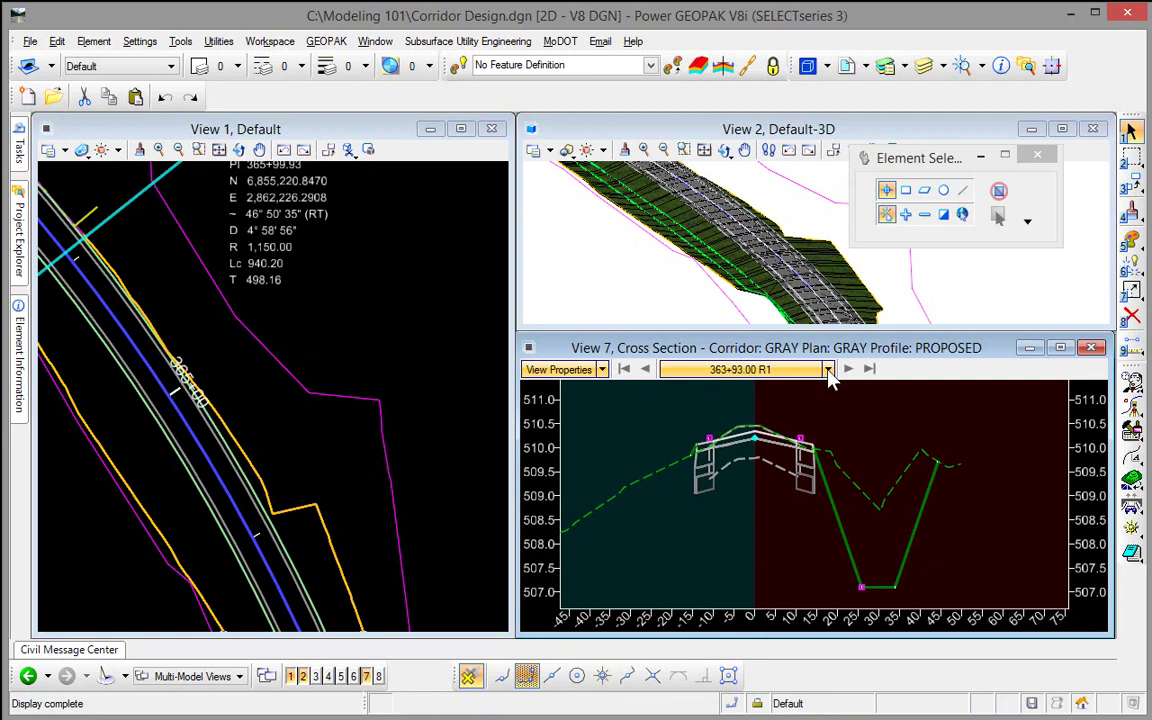
pyautogui.click(770, 369)
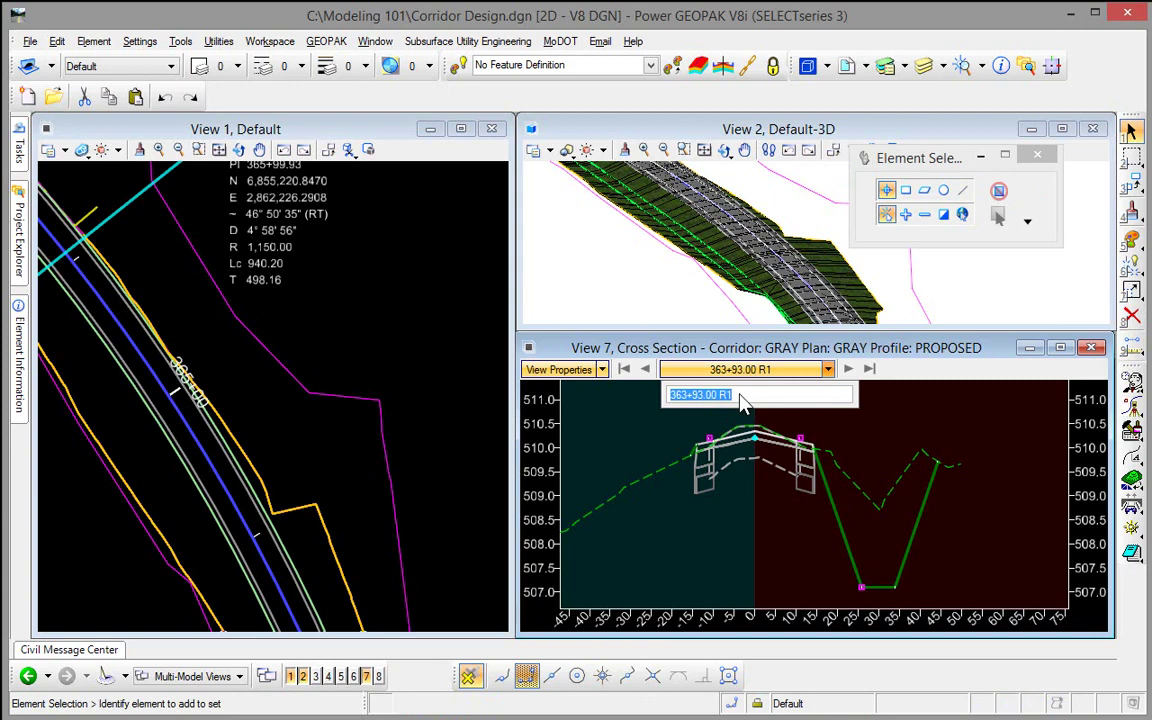
pyautogui.click(732, 524)
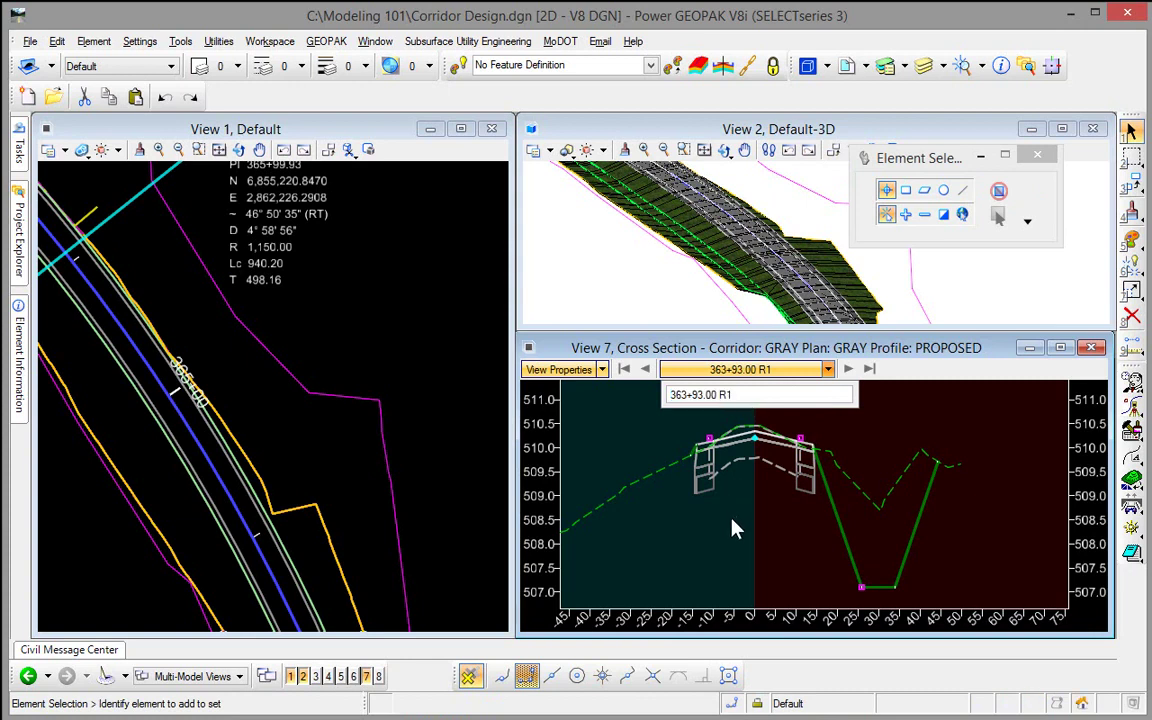
# Maximize the cross section view and open the template at station 363+93.00 for editing, cancelling without changes.
pyautogui.click(1061, 347)
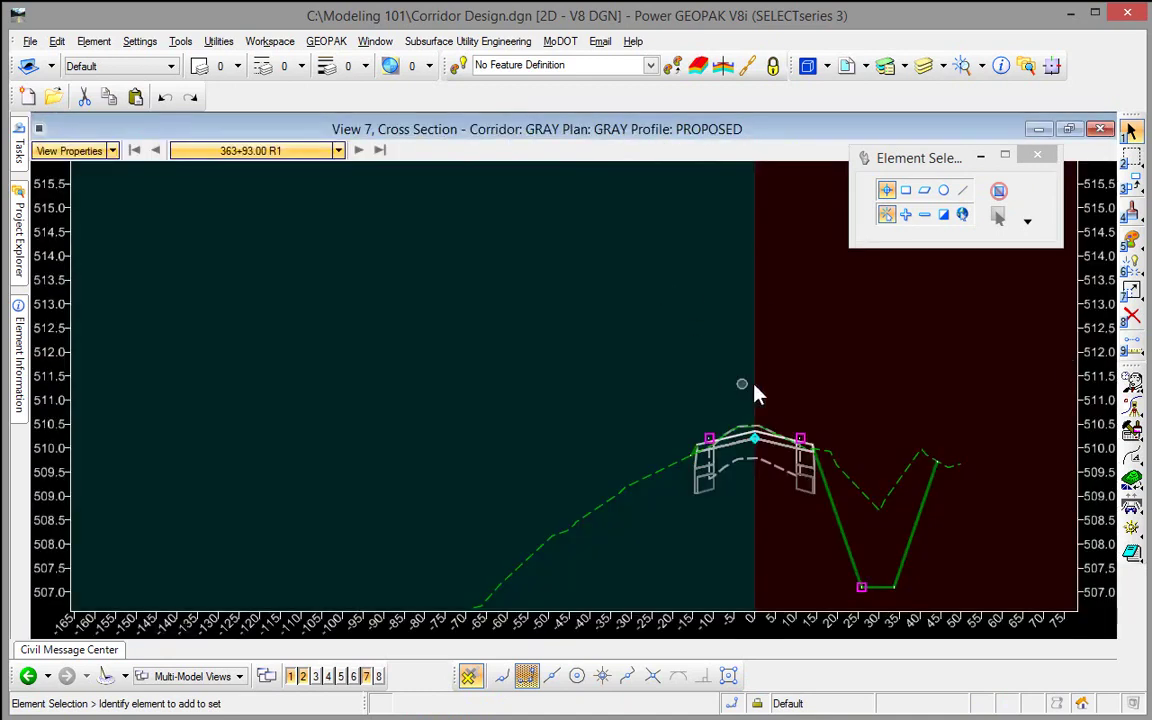
pyautogui.moveTo(754, 386); pyautogui.dragTo(518, 303, button='middle')
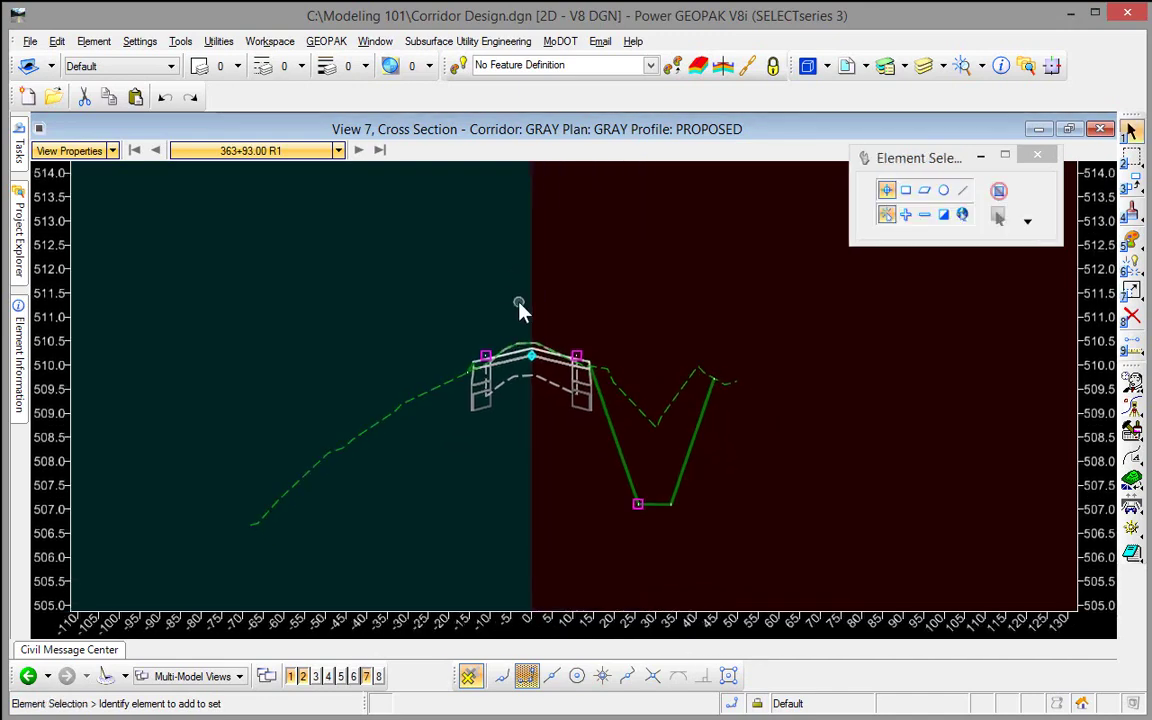
pyautogui.scroll(2, 531, 322)
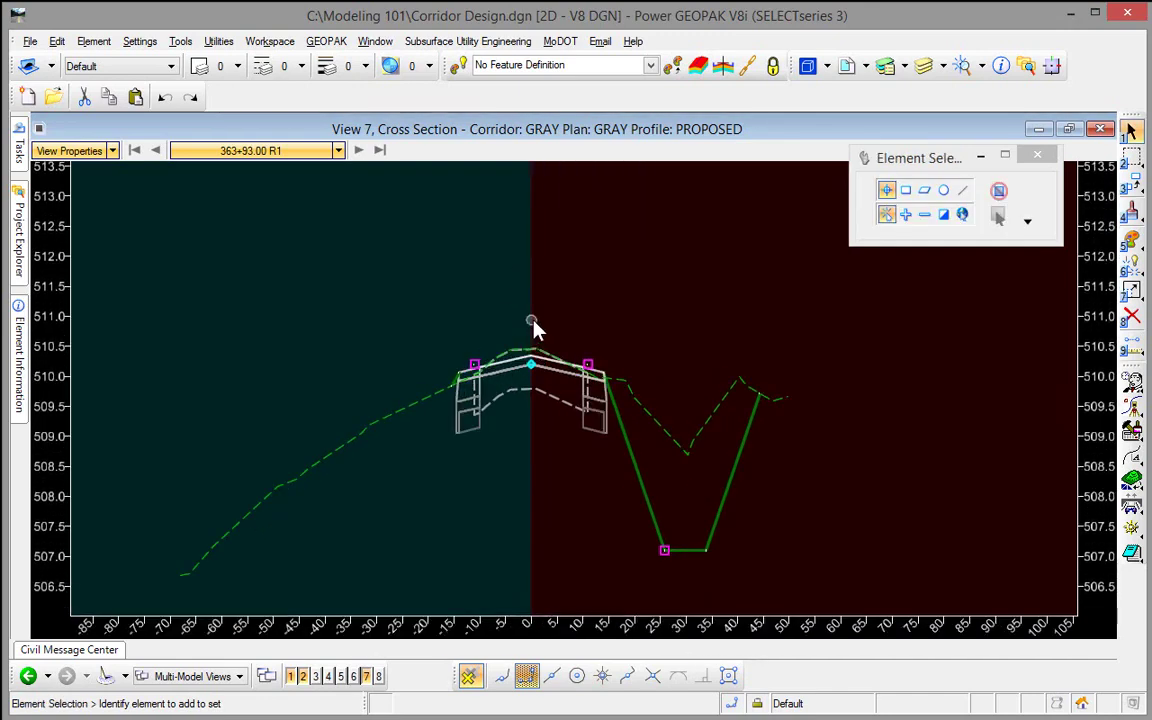
pyautogui.rightClick(624, 318)
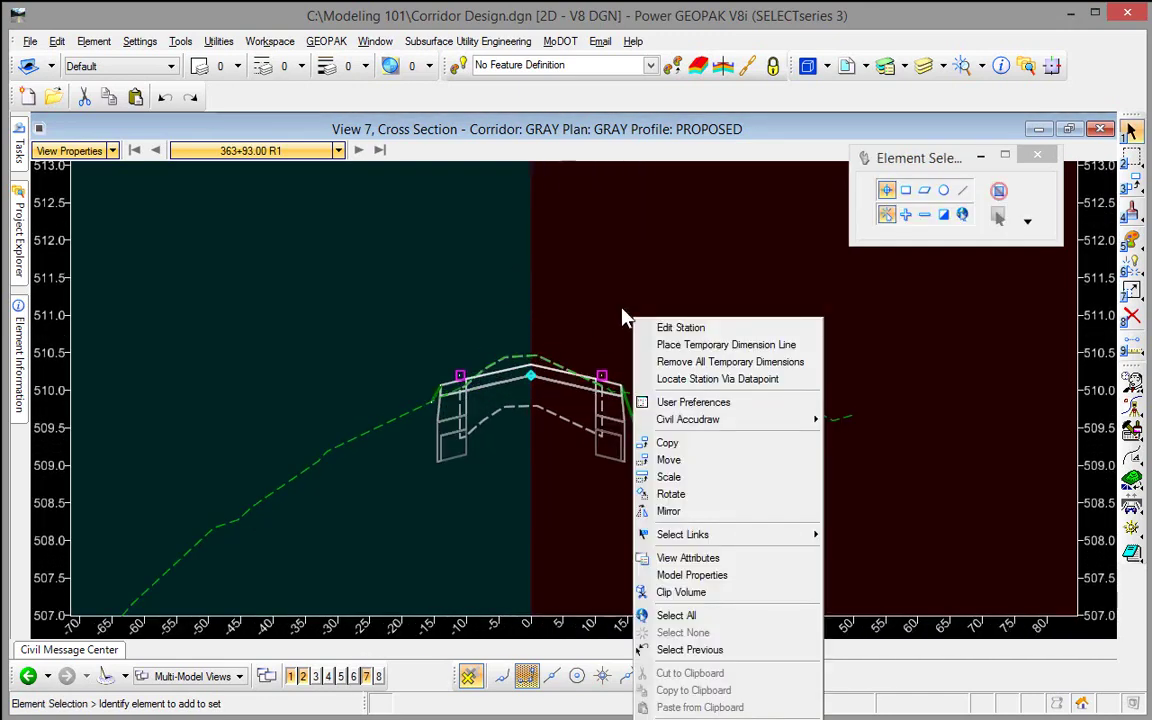
pyautogui.click(708, 329)
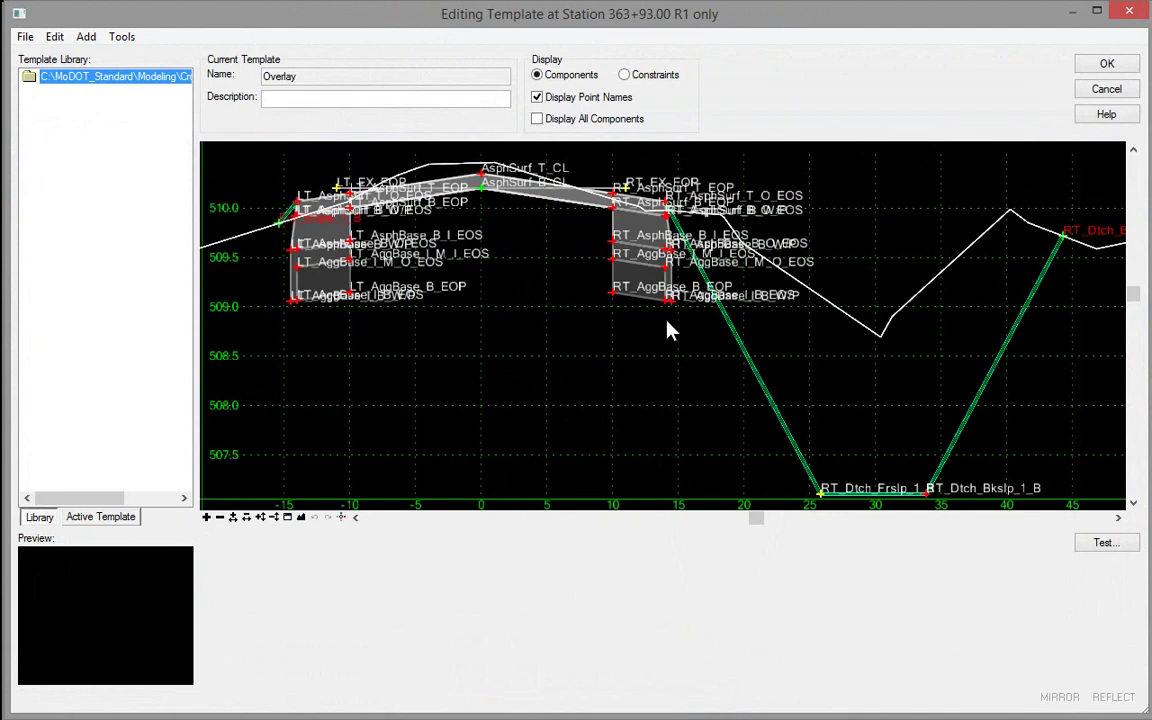
pyautogui.click(1106, 90)
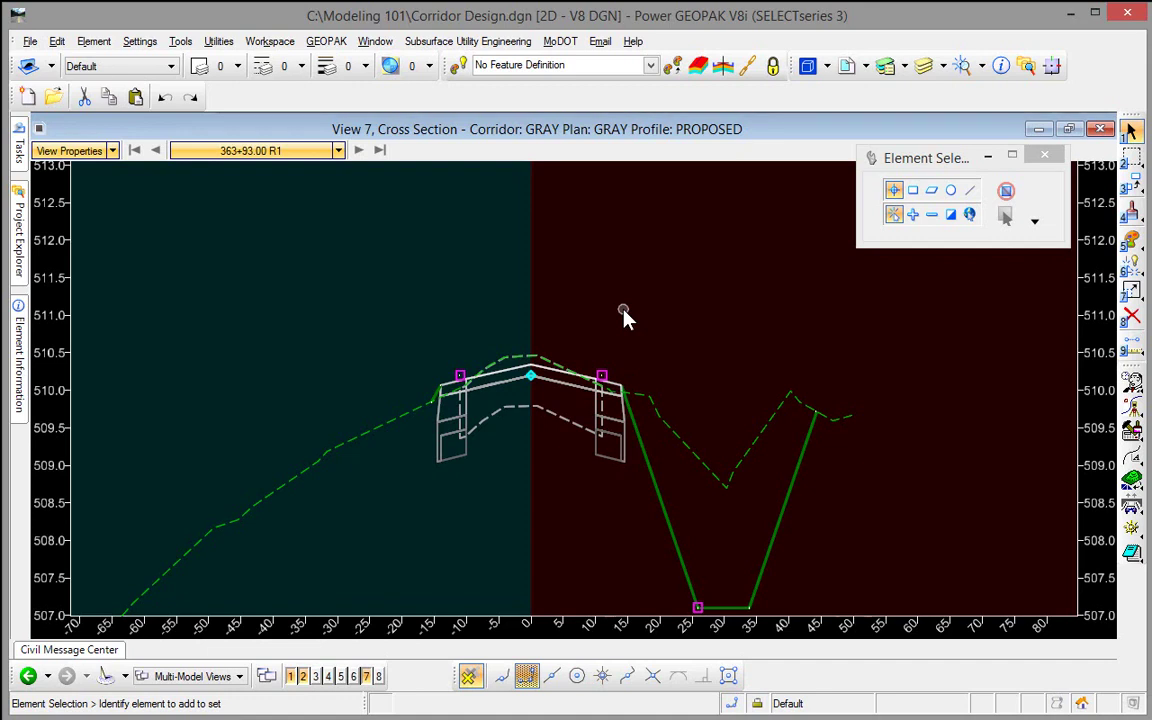
# Measure the right lane's width and slope with a temporary dimension line from the centerline to the right pavement edge, placed above the section.
pyautogui.rightClick(581, 284)
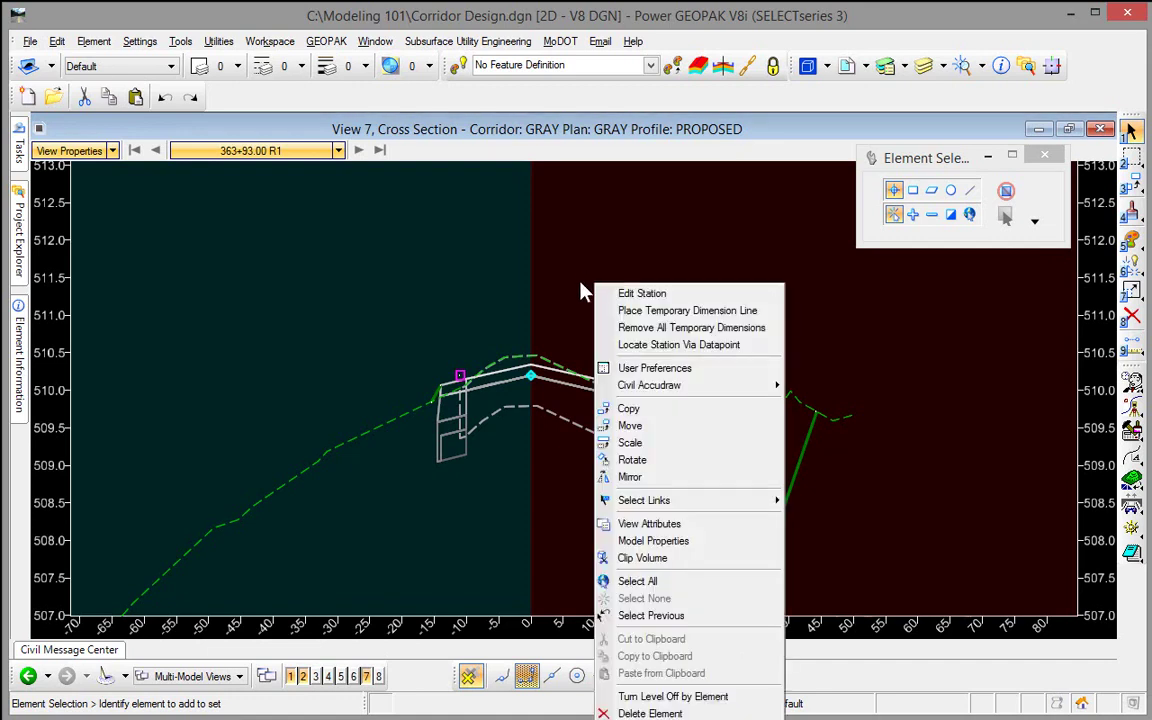
pyautogui.click(636, 311)
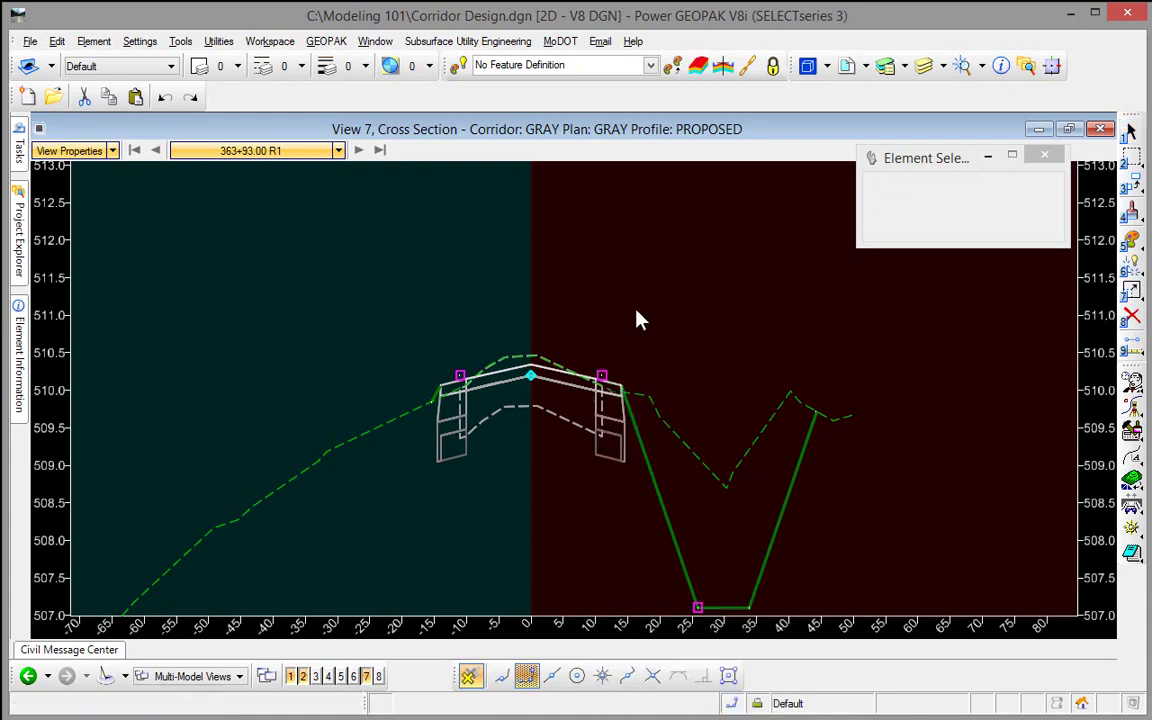
pyautogui.click(525, 319)
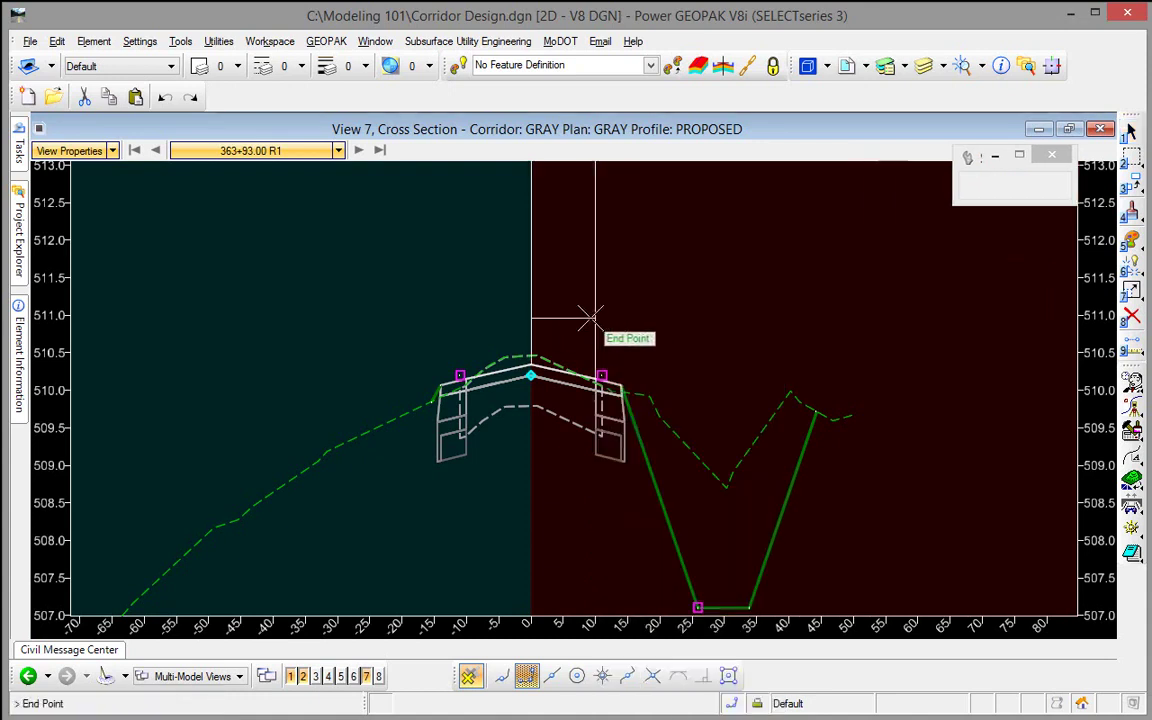
pyautogui.click(593, 322)
pyautogui.click(584, 301)
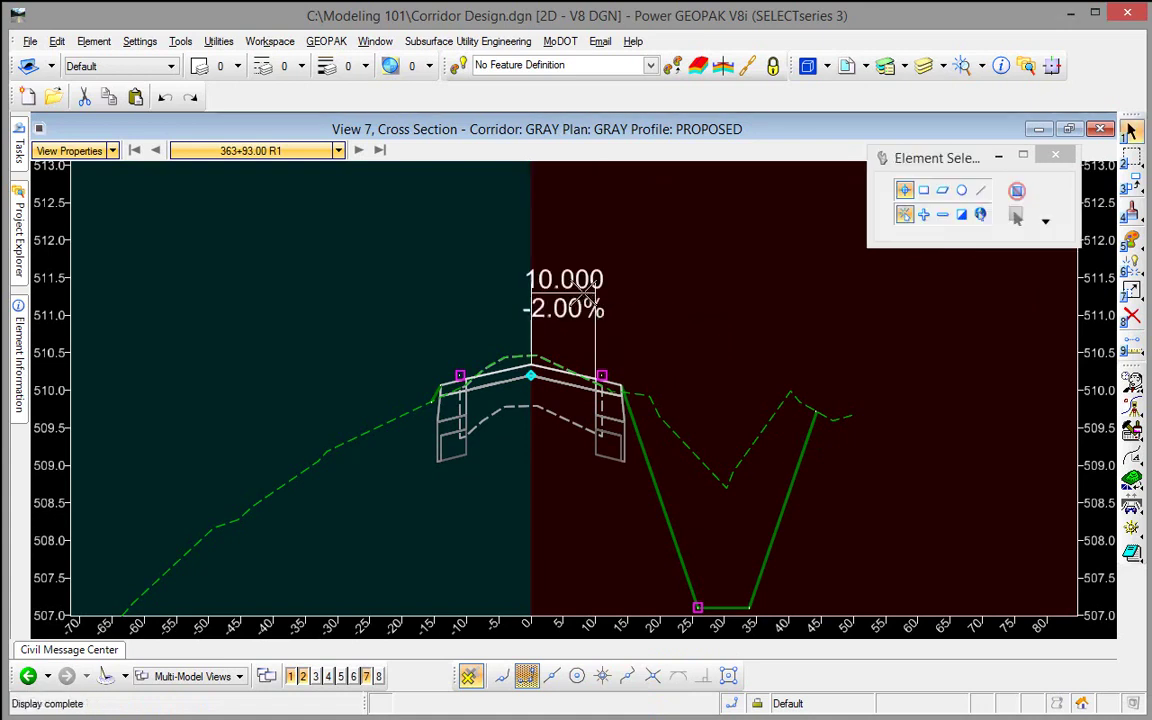
# Advance to station 363+94.27 and remove all temporary dimensions from the cross section view.
pyautogui.click(358, 150)
pyautogui.moveTo(442, 417); pyautogui.dragTo(454, 462, button='middle')
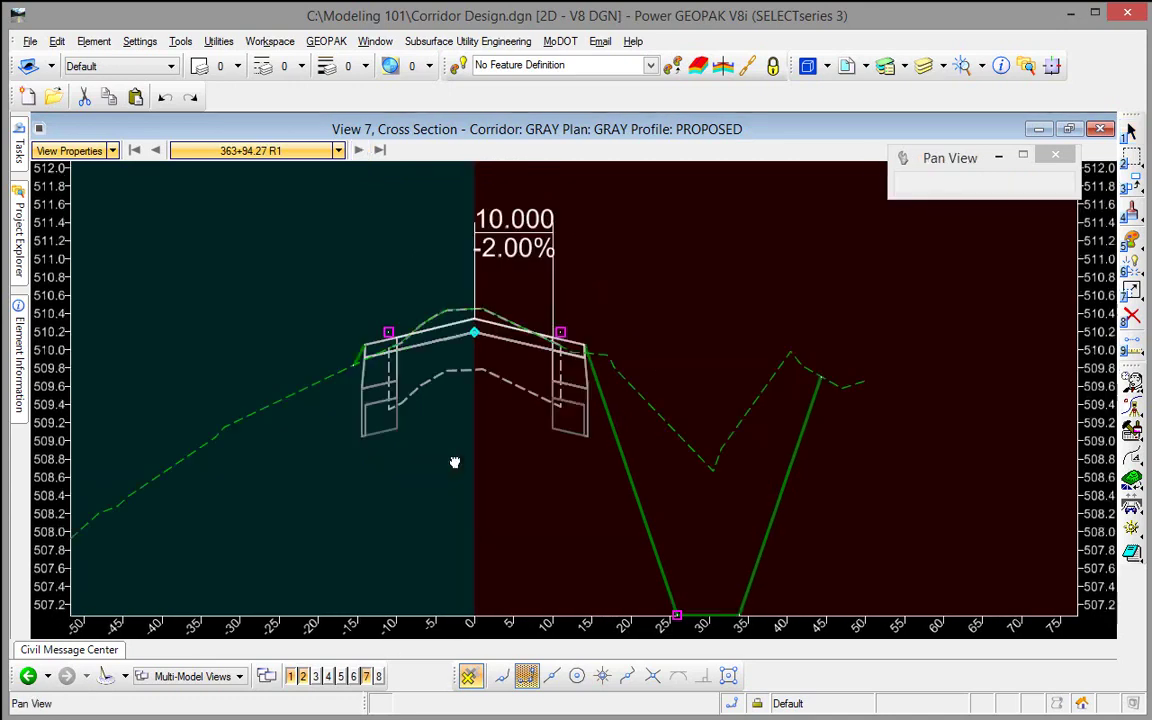
pyautogui.rightClick(456, 446)
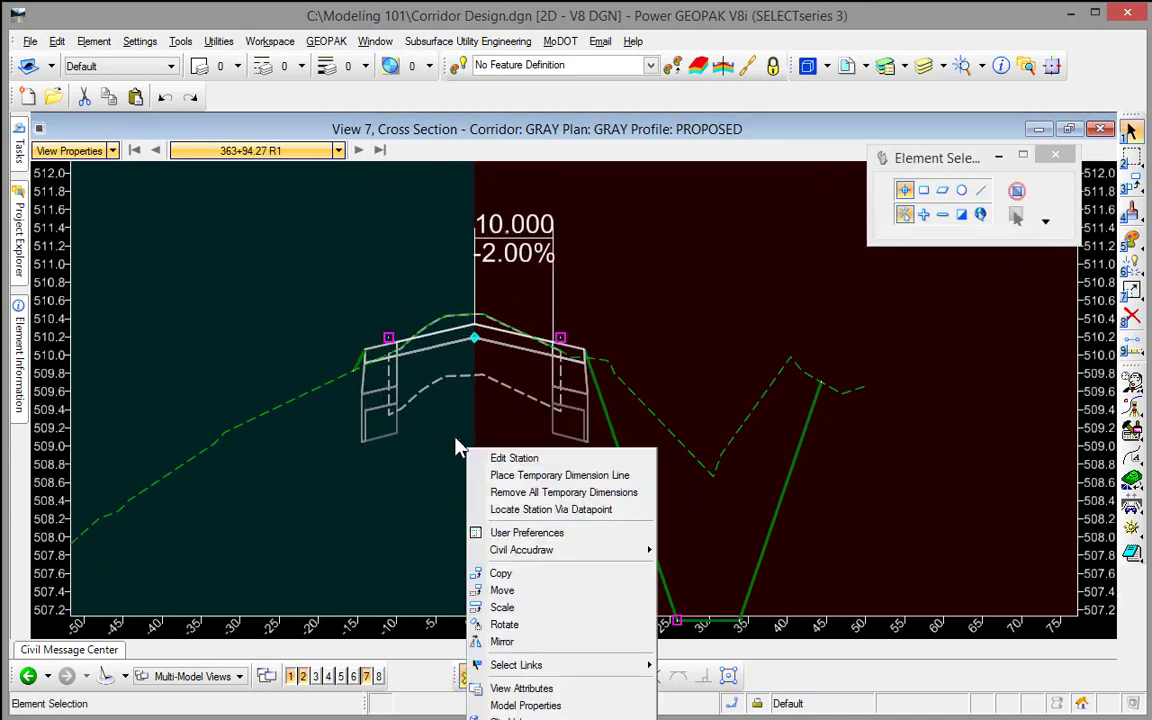
pyautogui.click(522, 493)
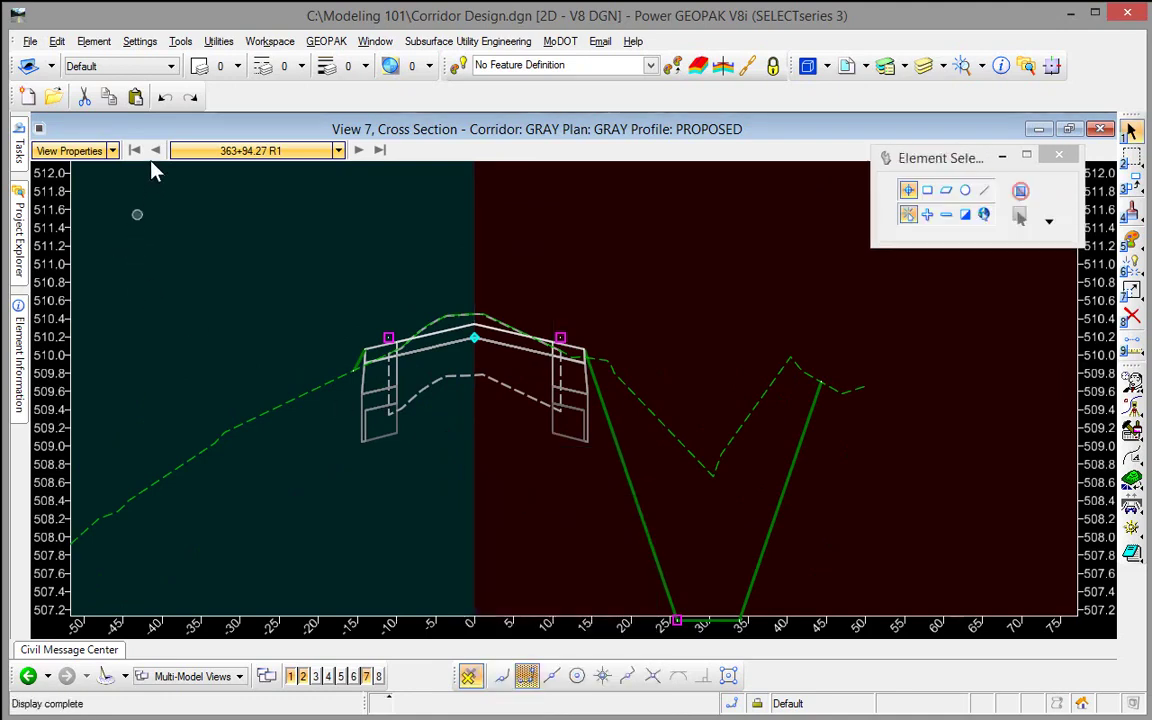
# Restore the cross section view to its tiled size and advance to station 364+00.00.
pyautogui.doubleClick(158, 130)
pyautogui.moveTo(700, 345); pyautogui.dragTo(656, 349)
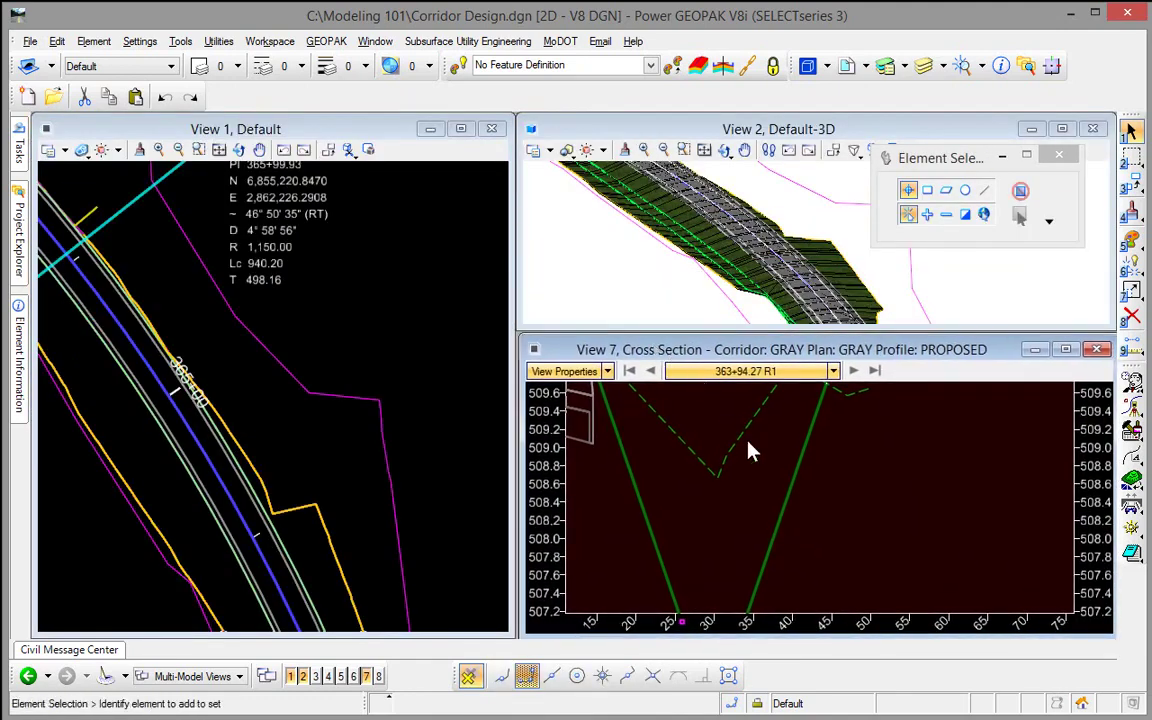
pyautogui.click(853, 370)
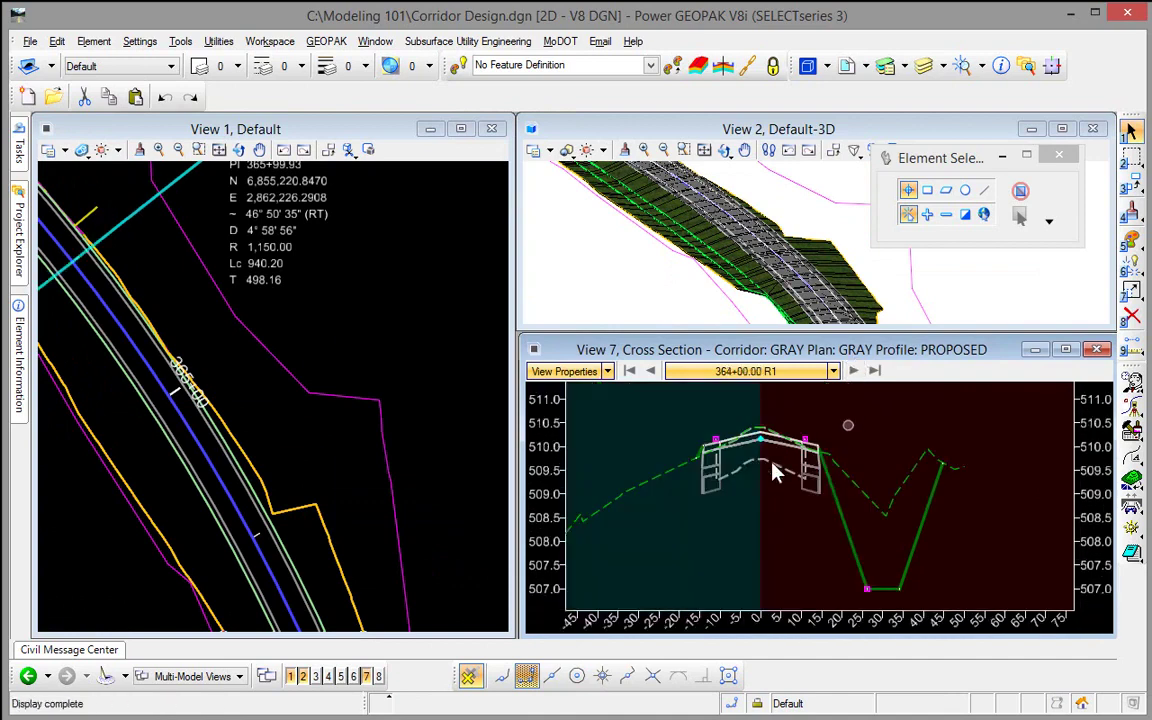
# Locate station 364+55.38 for the cross section by picking a point beside the corridor in the plan view.
pyautogui.rightClick(746, 505)
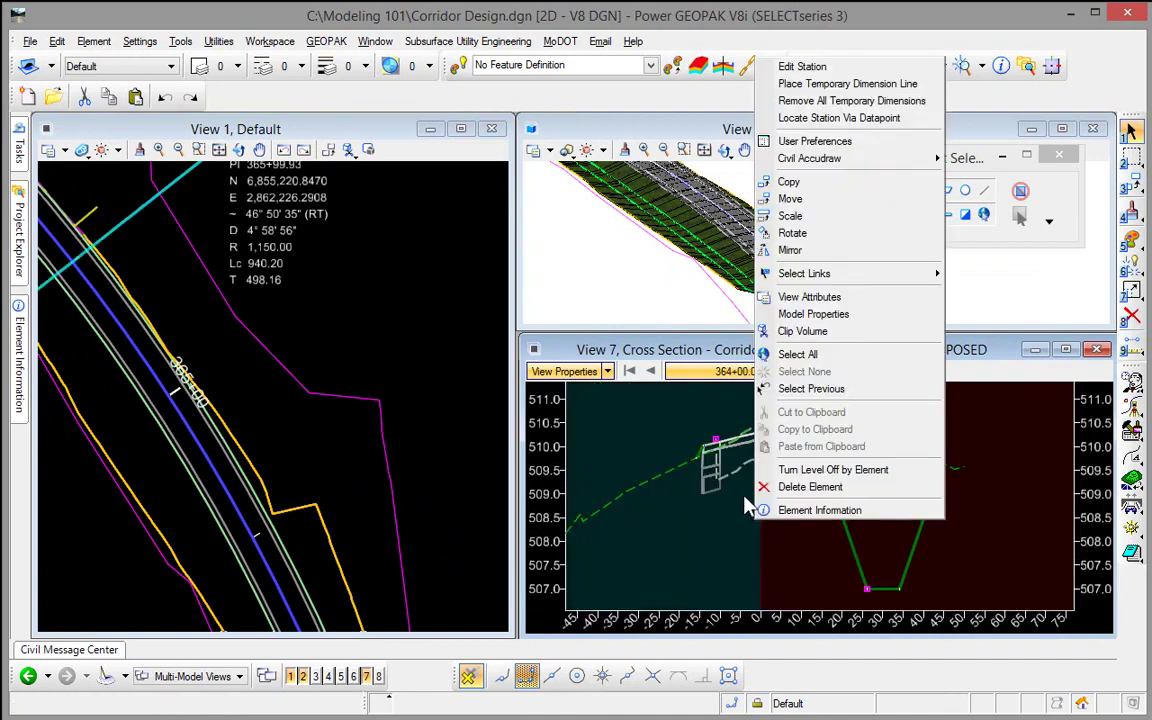
pyautogui.click(840, 118)
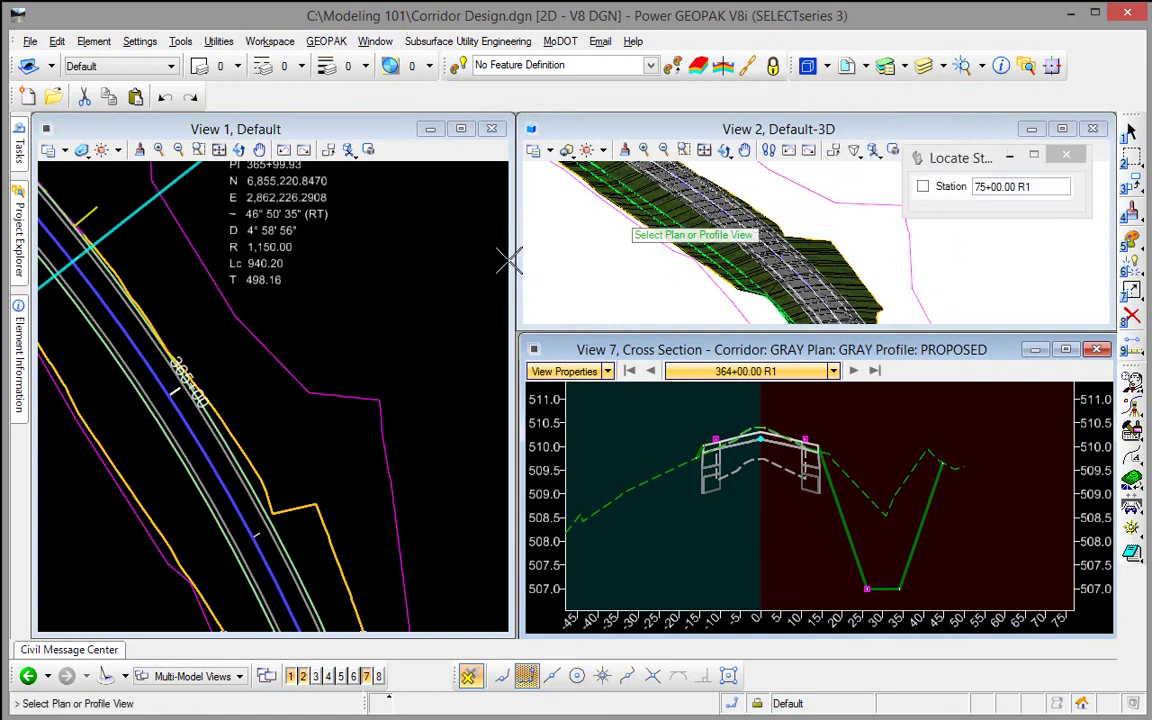
pyautogui.click(352, 290)
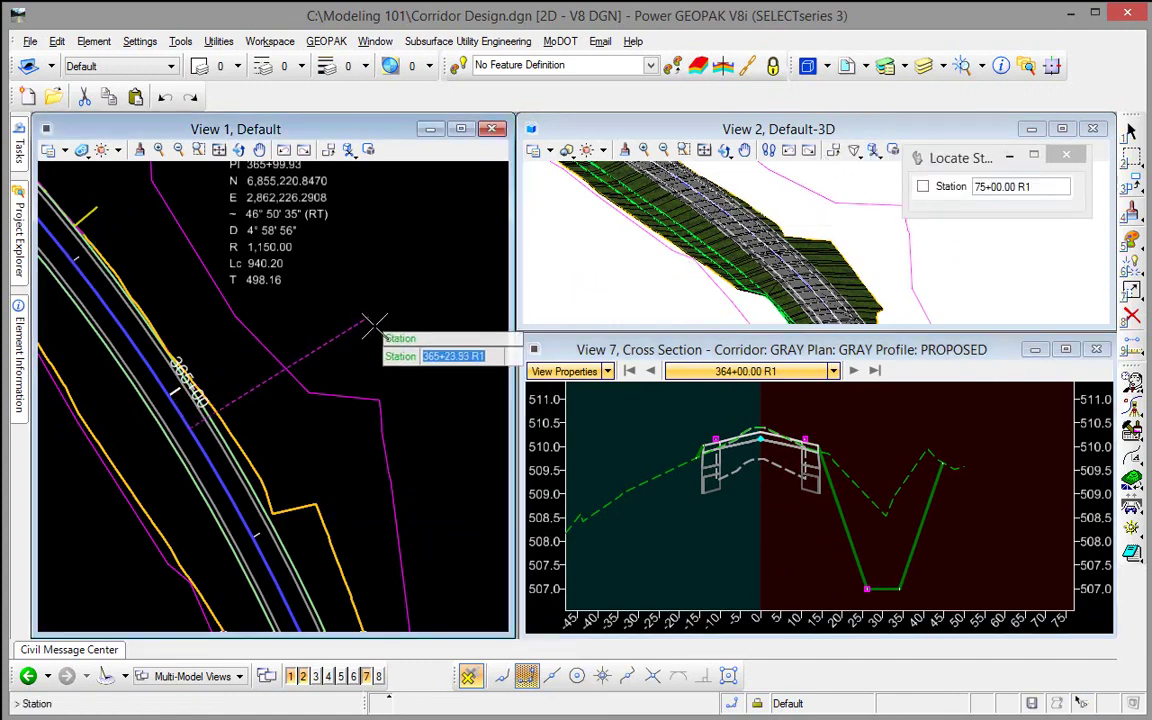
pyautogui.click(158, 258)
pyautogui.click(195, 291)
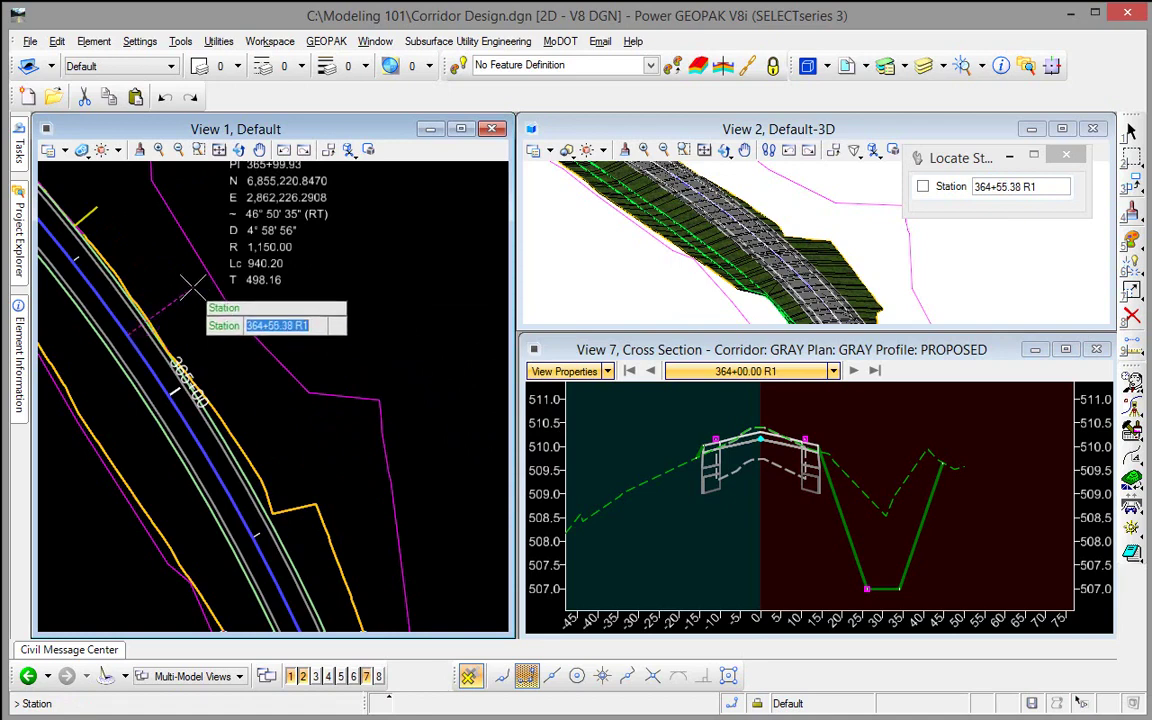
pyautogui.click(193, 287)
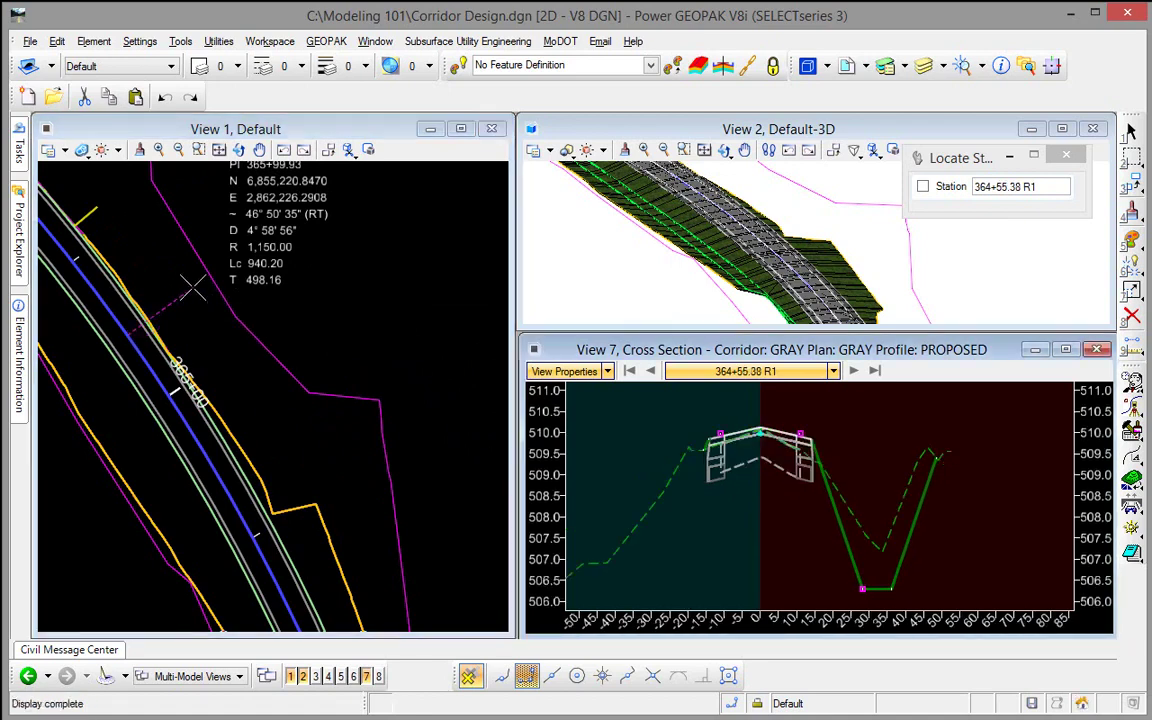
pyautogui.rightClick(855, 410)
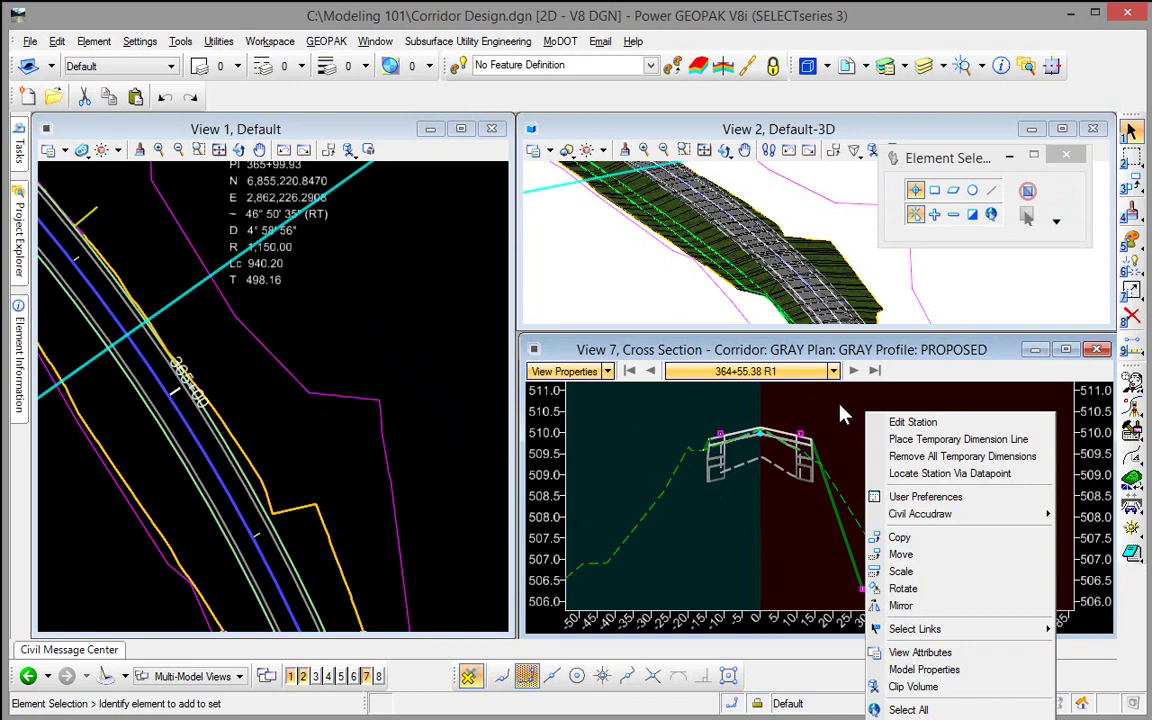
pyautogui.click(846, 410)
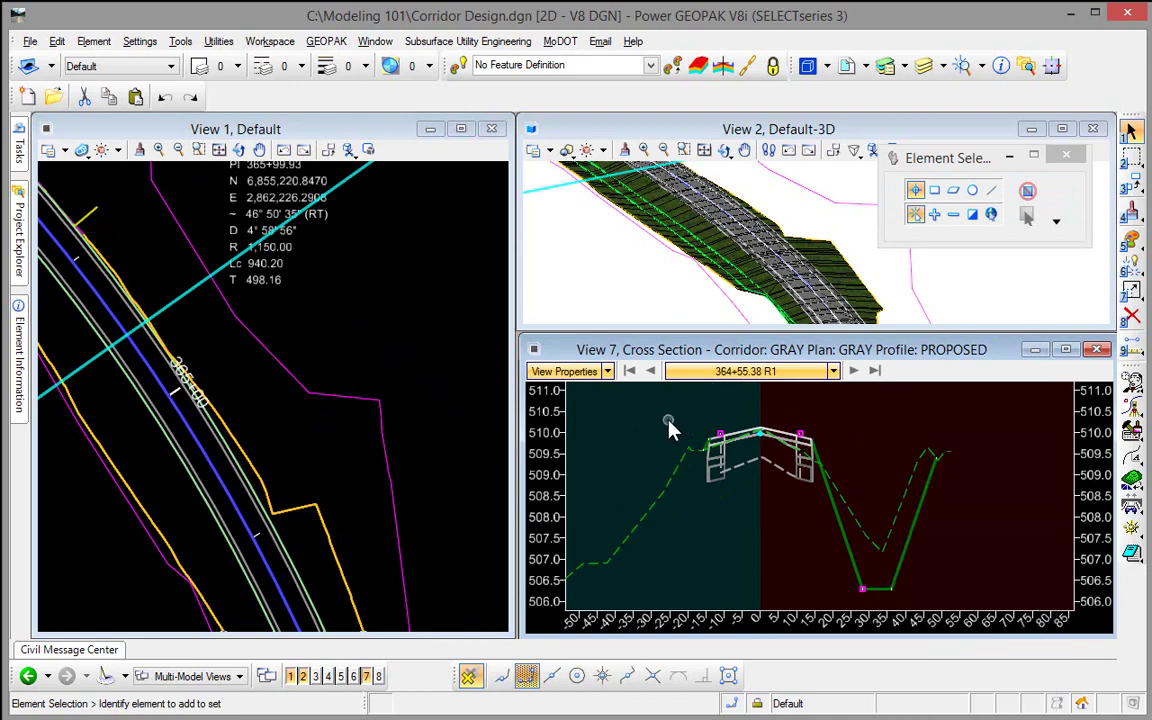
# Show the corridor's first station, go to the last one, and step back to 379+40.00 and forward again to 380+00.00.
pyautogui.click(629, 374)
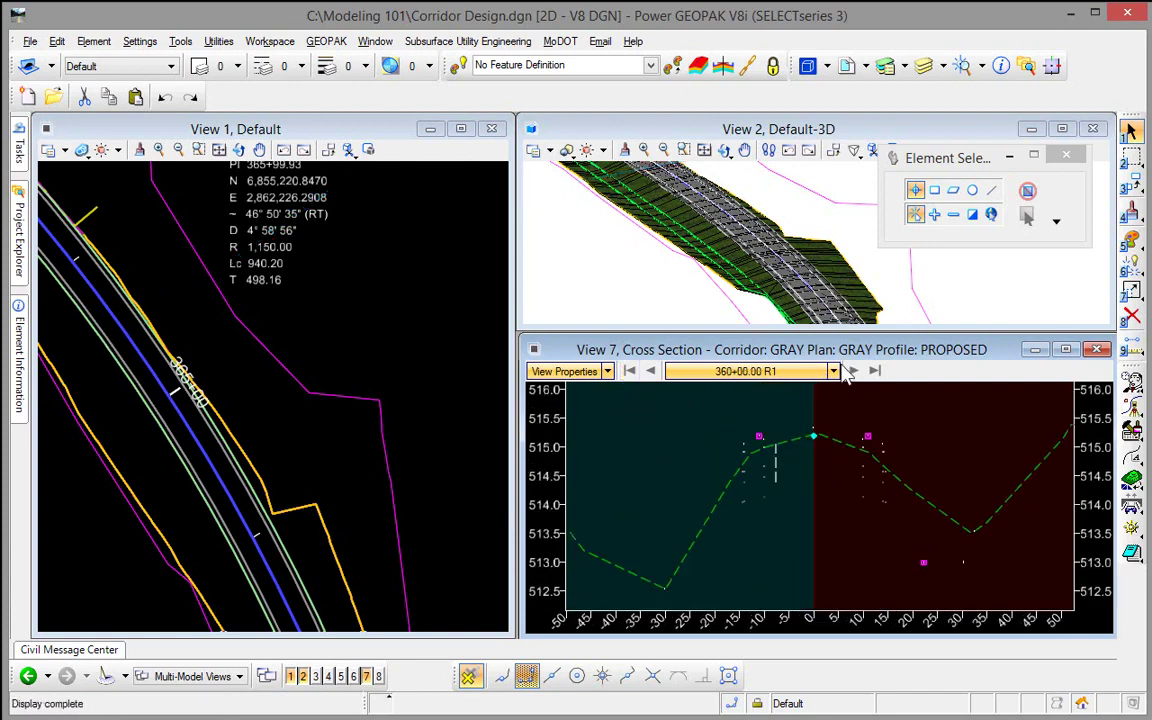
pyautogui.click(875, 371)
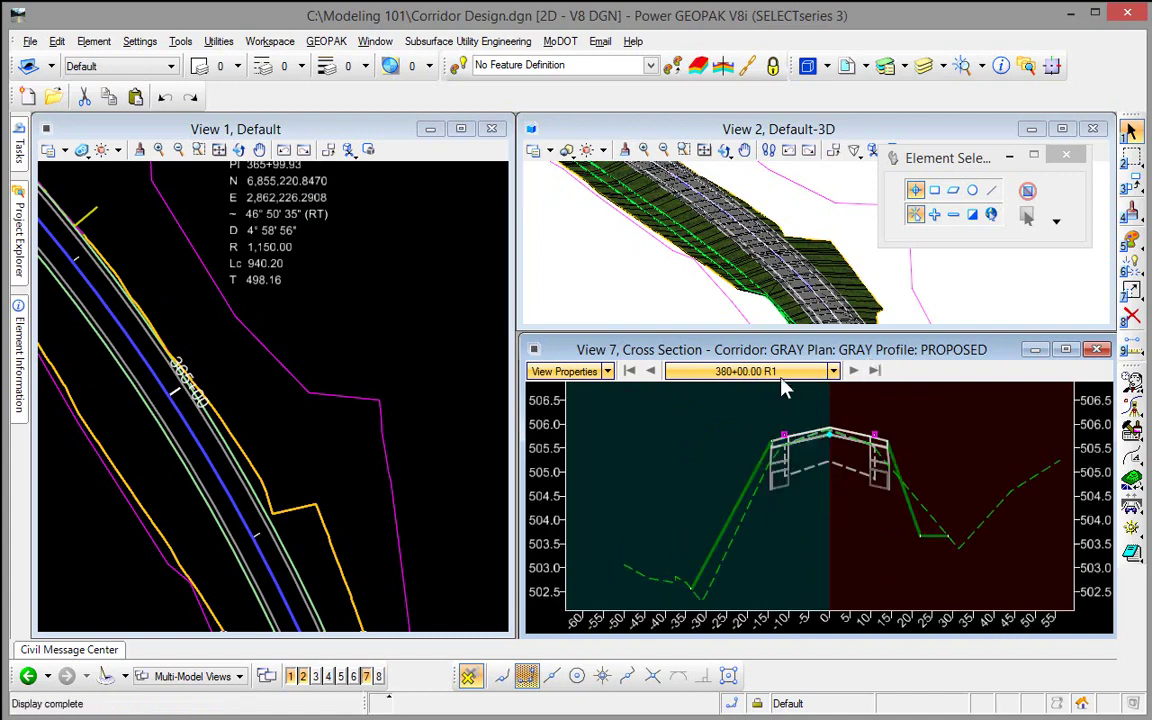
pyautogui.click(651, 371)
pyautogui.click(651, 371)
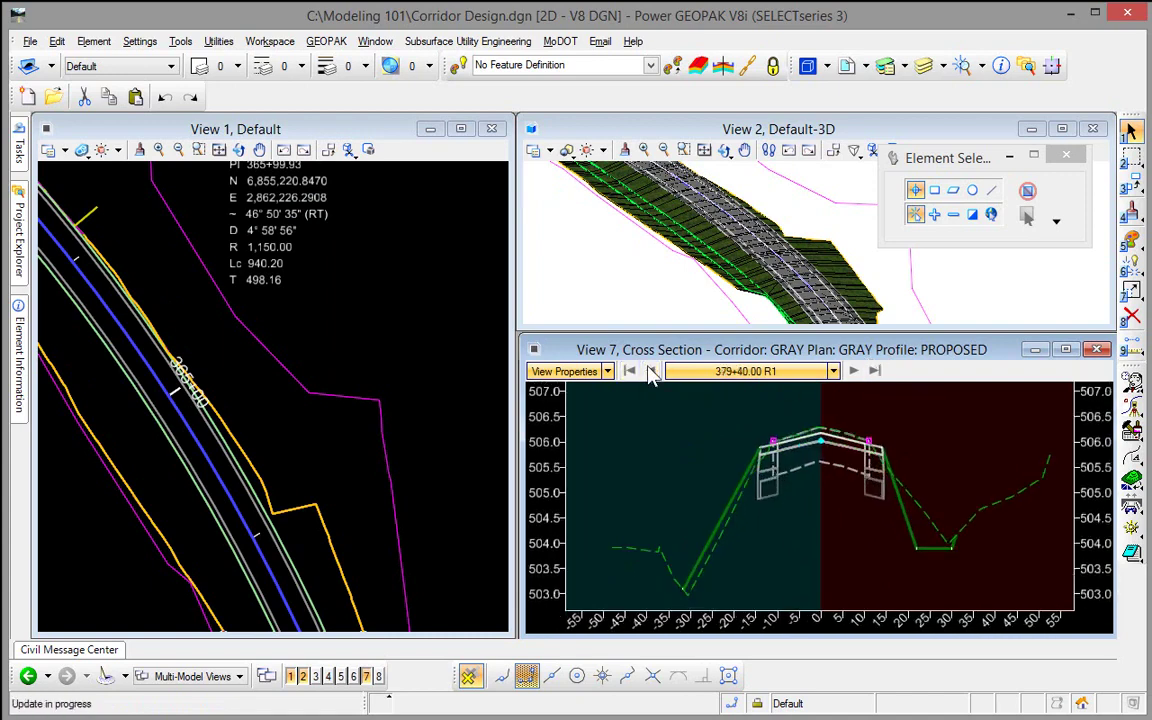
pyautogui.click(855, 371)
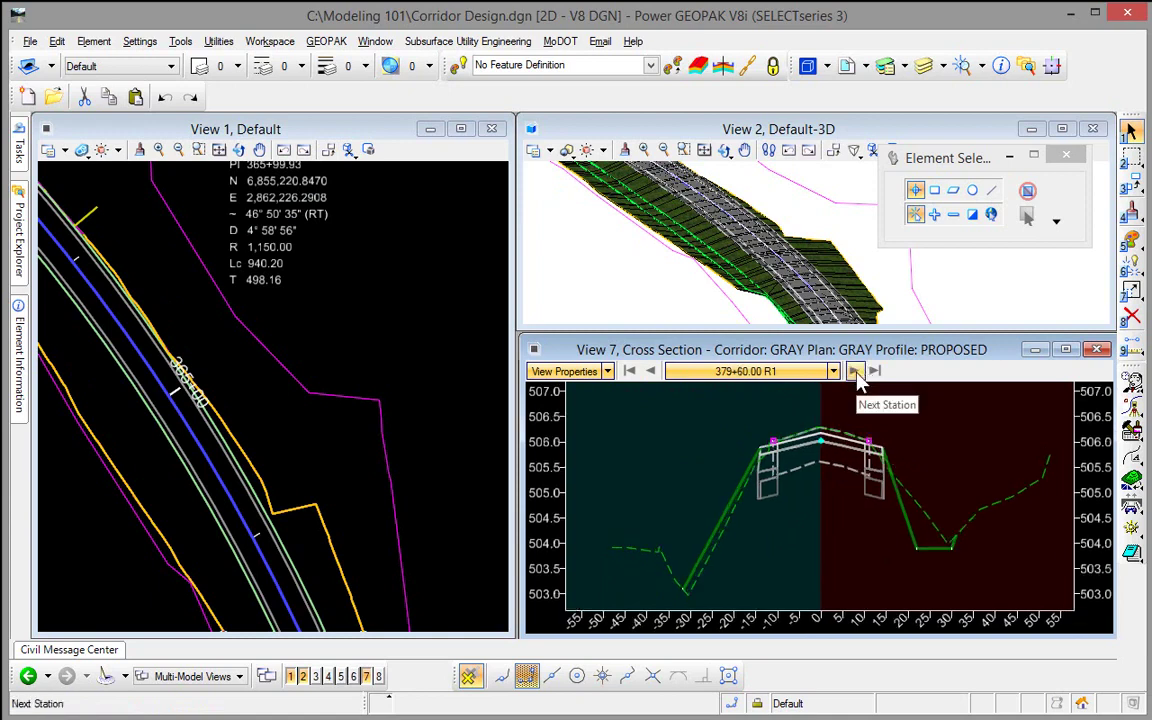
pyautogui.click(855, 371)
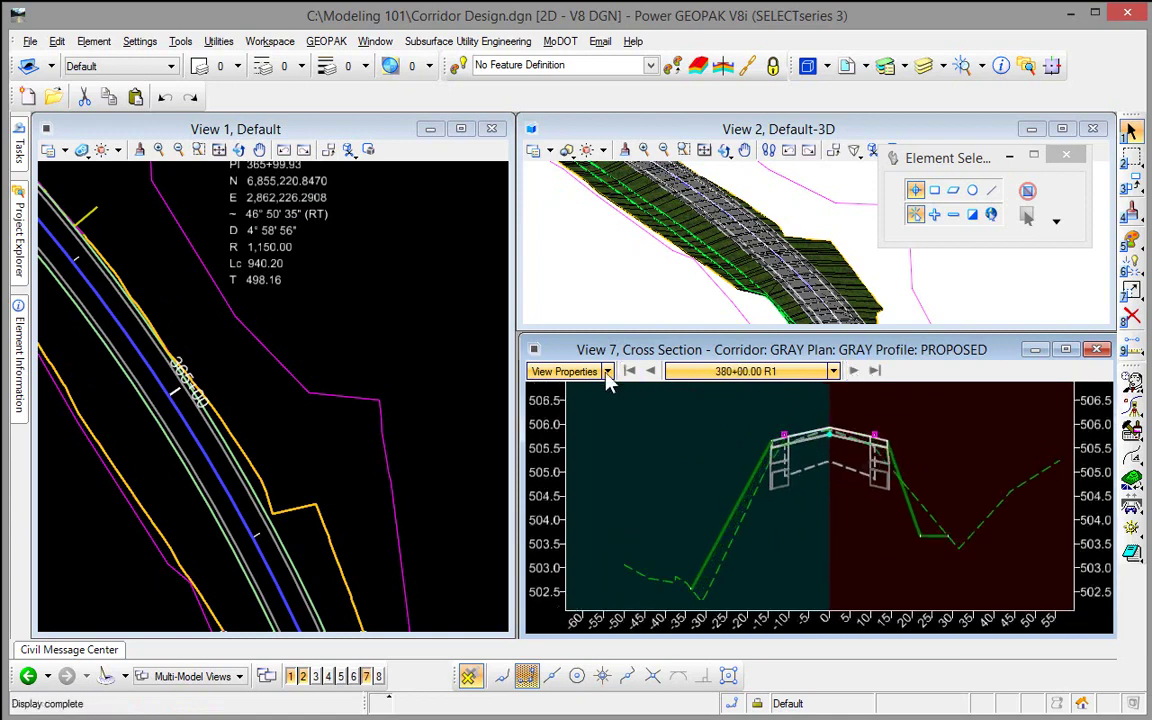
# Set the vertical exaggeration of the cross section view to 5 in its view attributes.
pyautogui.click(534, 349)
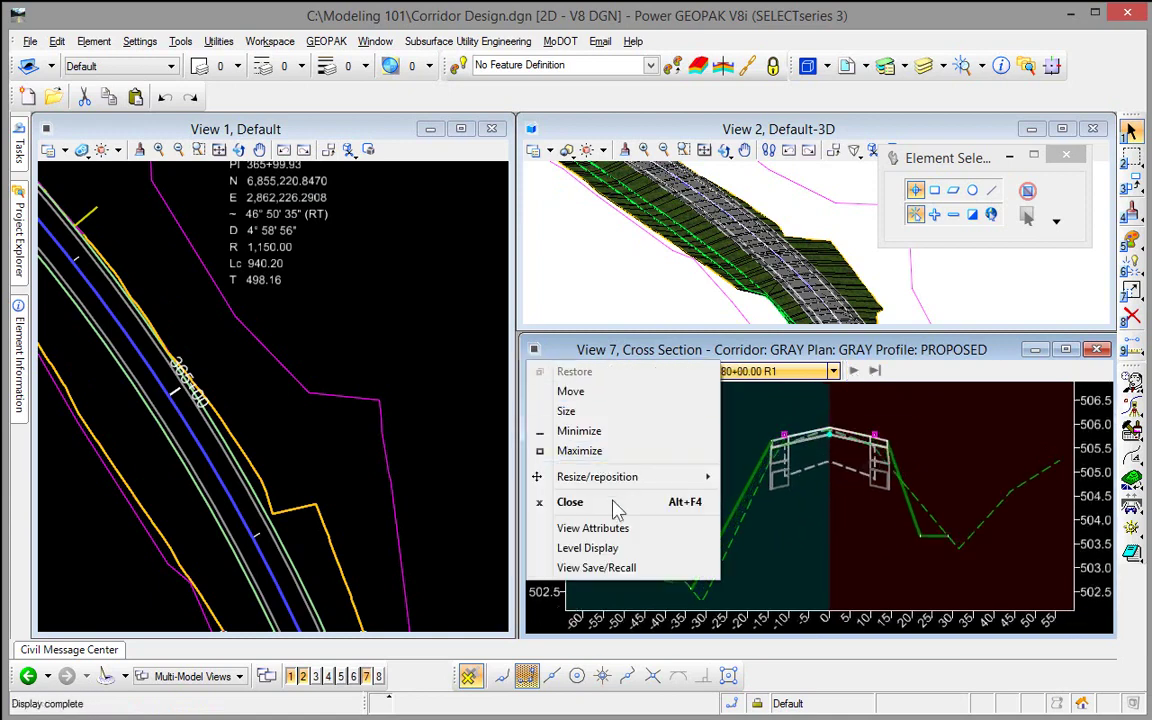
pyautogui.click(592, 527)
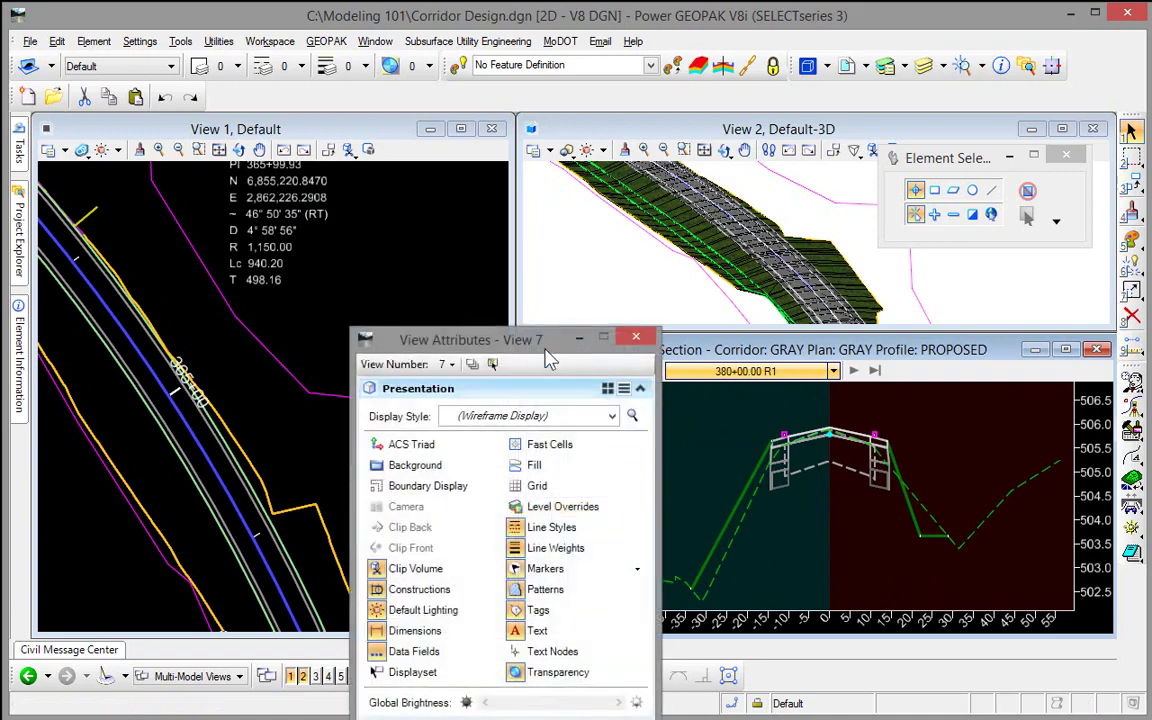
pyautogui.moveTo(545, 348); pyautogui.dragTo(573, 76)
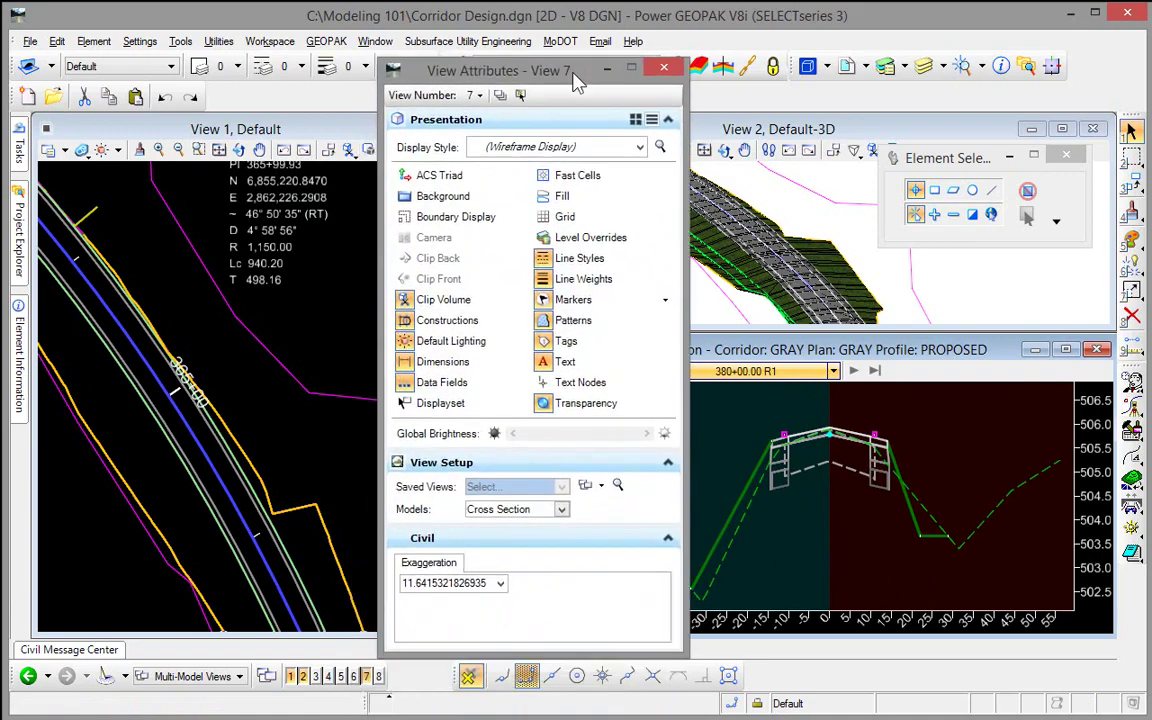
pyautogui.click(557, 512)
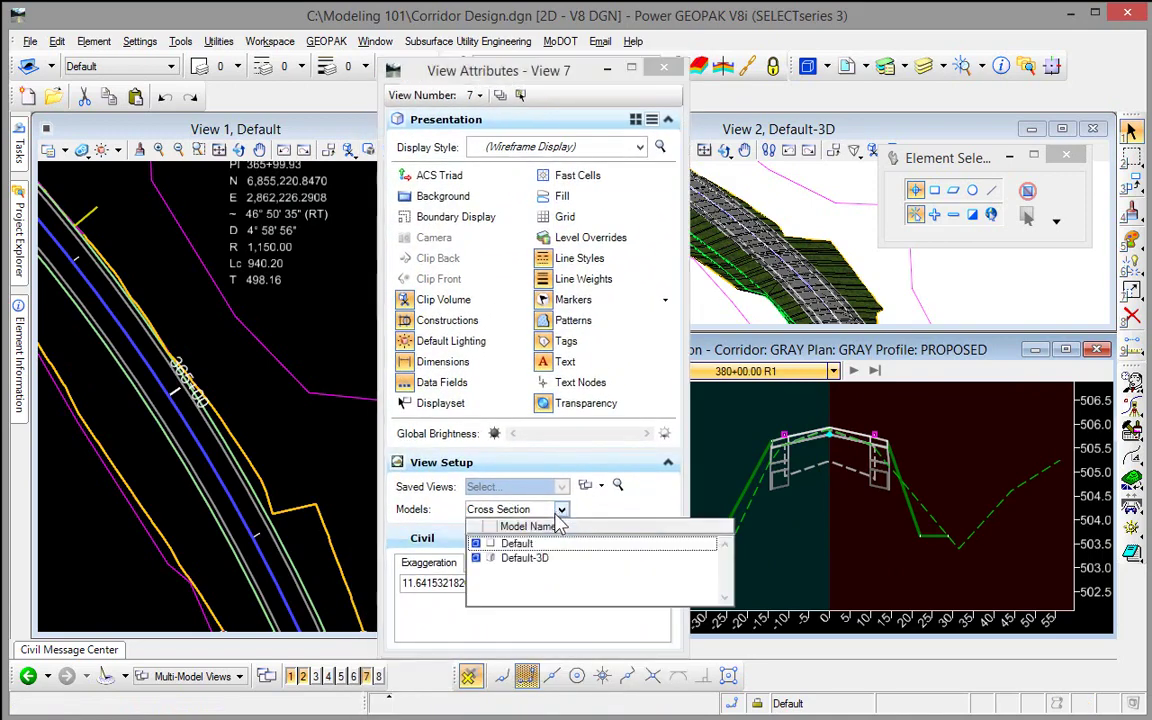
pyautogui.click(592, 504)
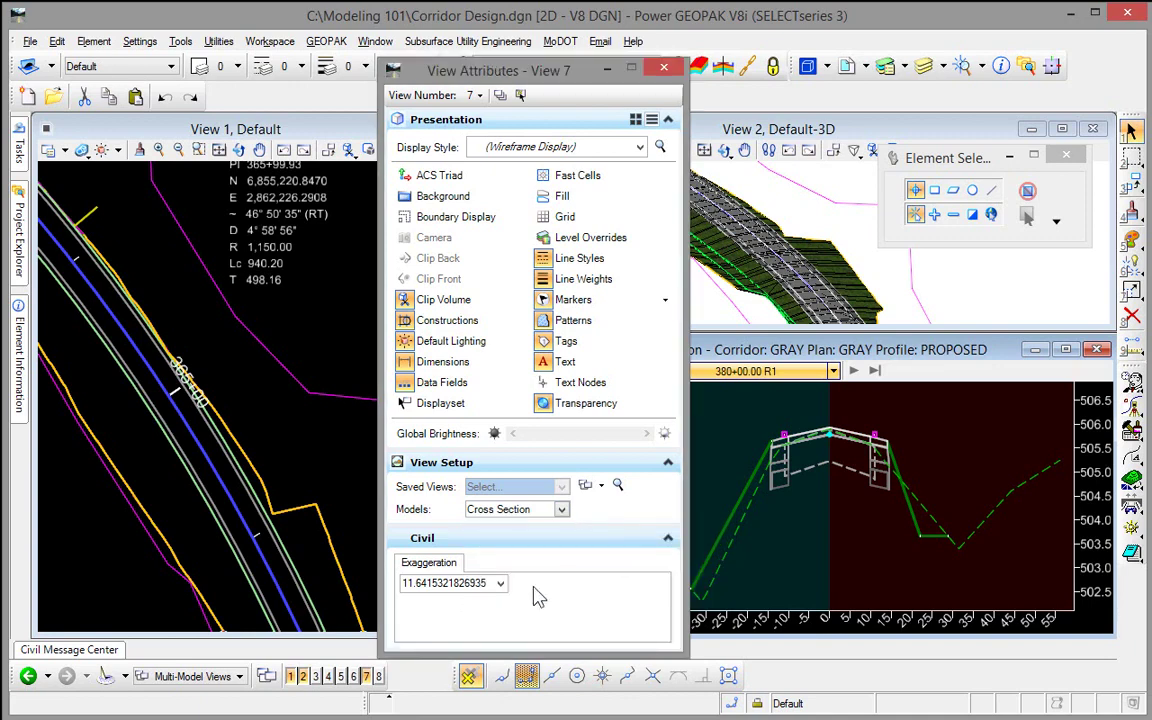
pyautogui.click(500, 584)
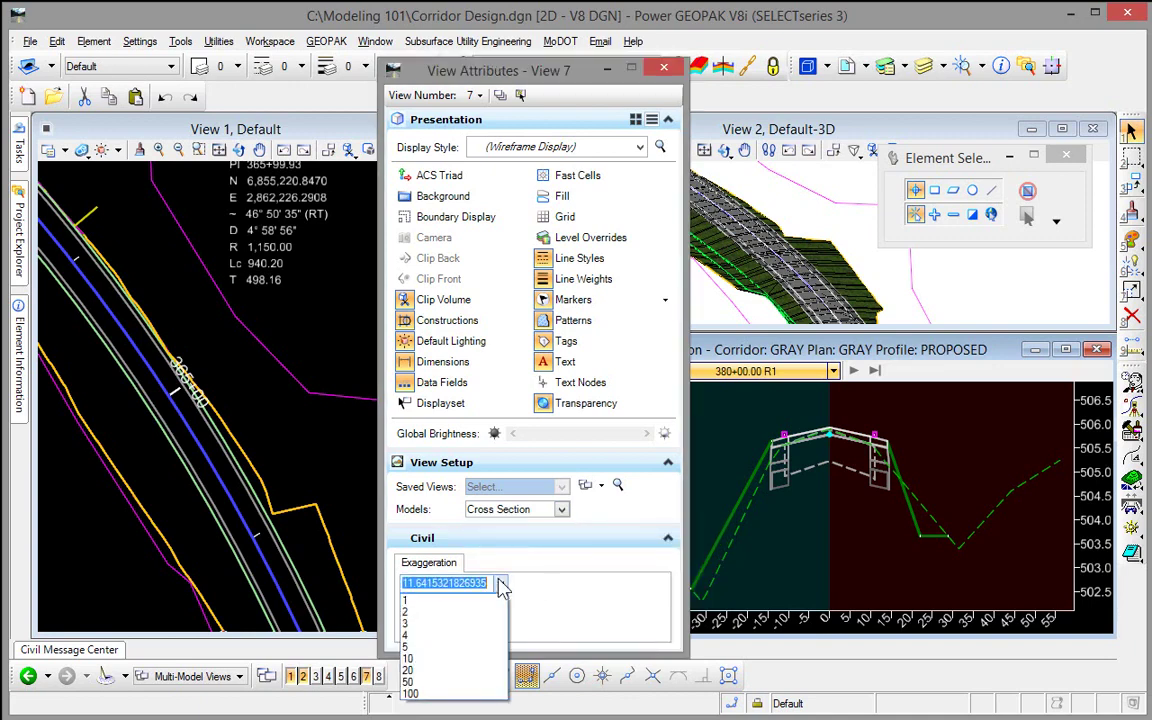
pyautogui.click(424, 648)
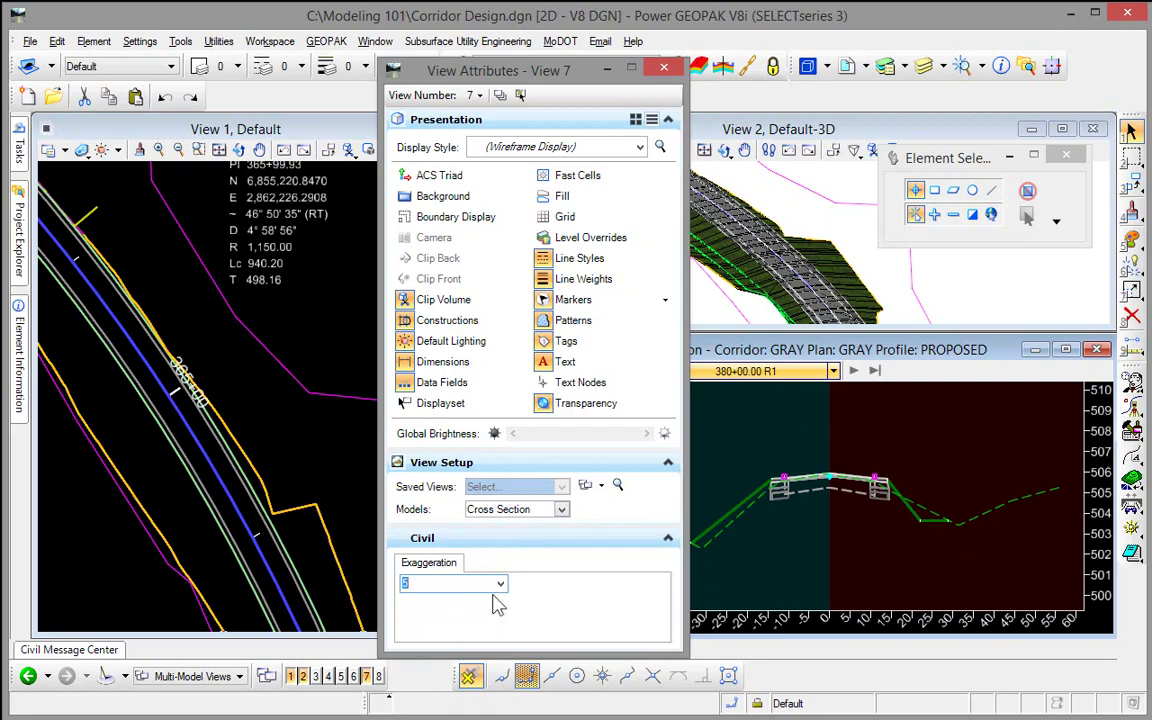